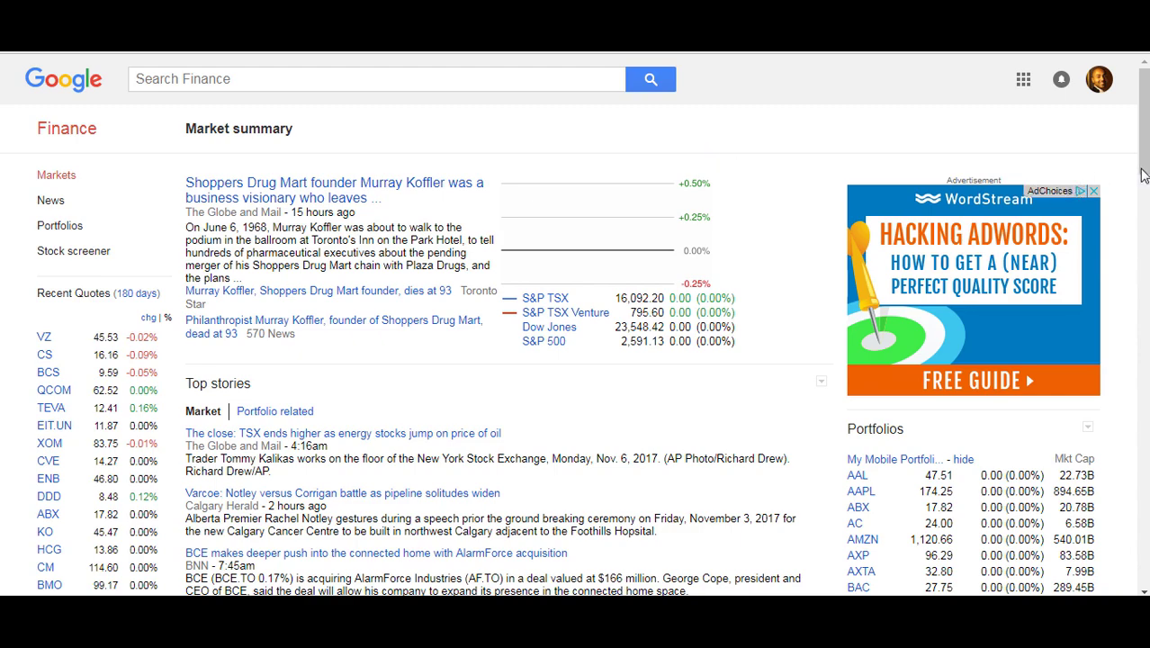
- Scroll through the Google Finance market summary, recent quotes and top stories
{"action": "scroll", "coordinate": [1142, 180], "scroll_direction": "down", "scroll_amount": 2}
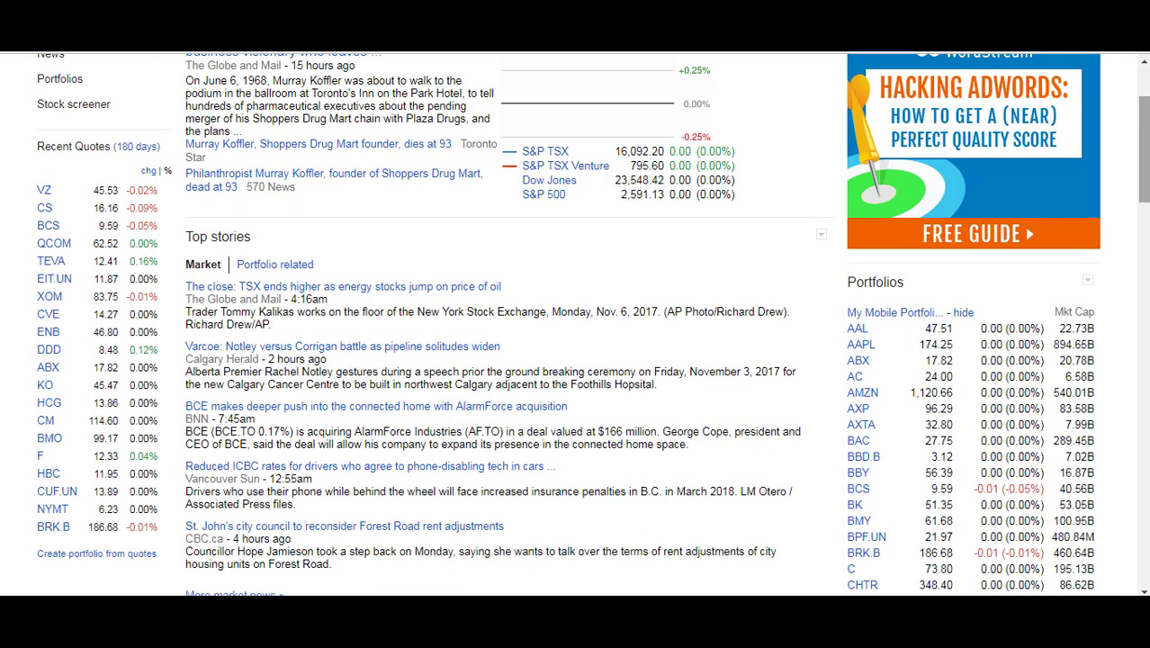
{"action": "scroll", "coordinate": [592, 323], "scroll_direction": "up", "scroll_amount": 2}
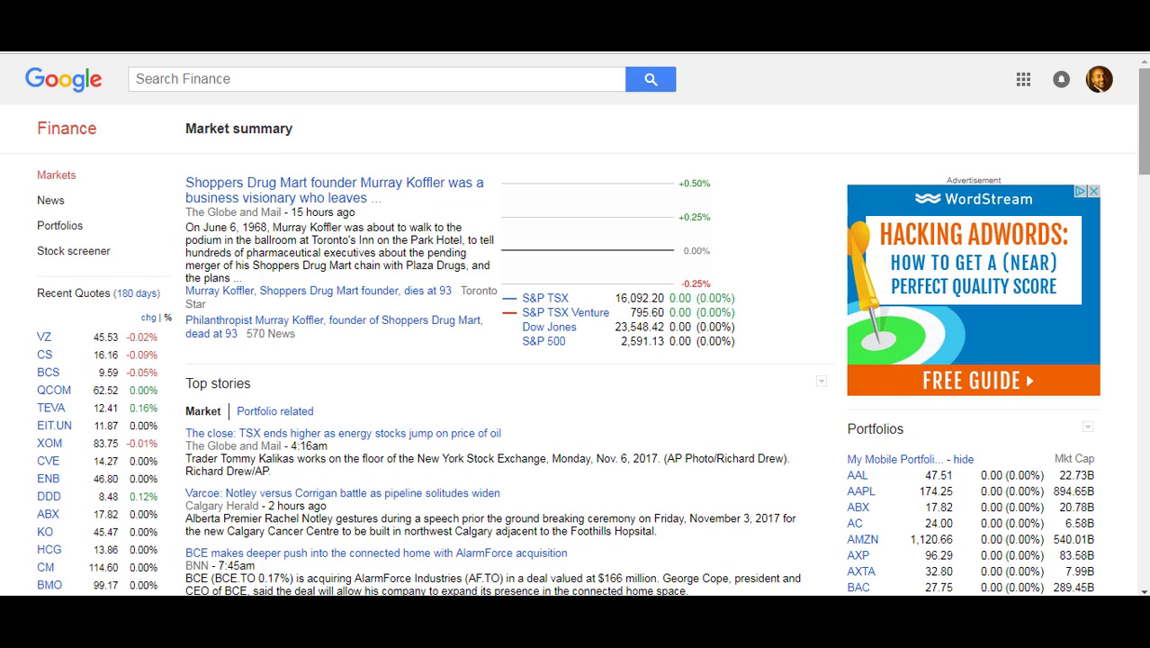
{"action": "scroll", "coordinate": [592, 324], "scroll_direction": "down", "scroll_amount": 4}
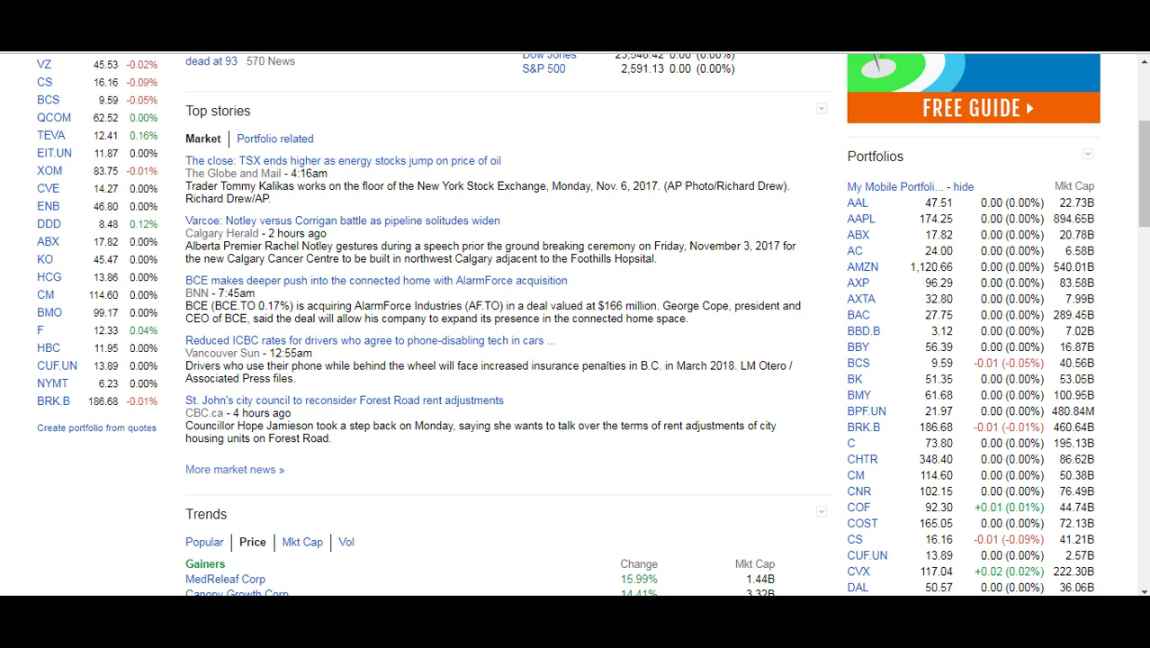
{"action": "left_click_drag", "start_coordinate": [1144, 223], "coordinate": [1143, 171]}
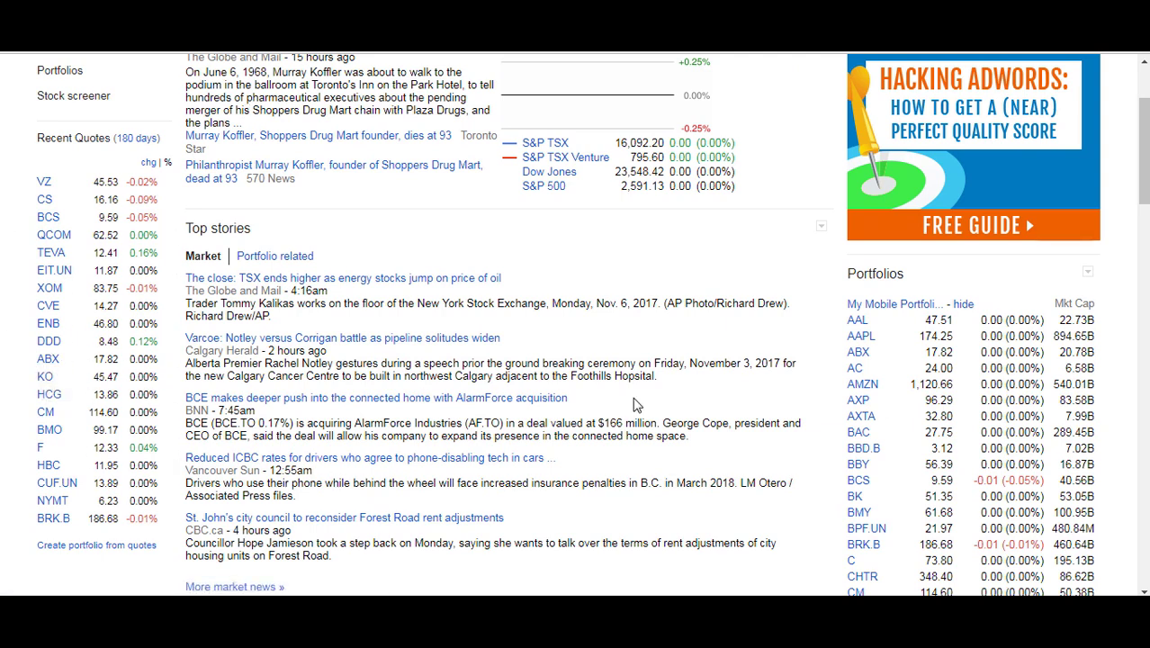
{"action": "scroll", "coordinate": [576, 324], "scroll_direction": "down", "scroll_amount": 2}
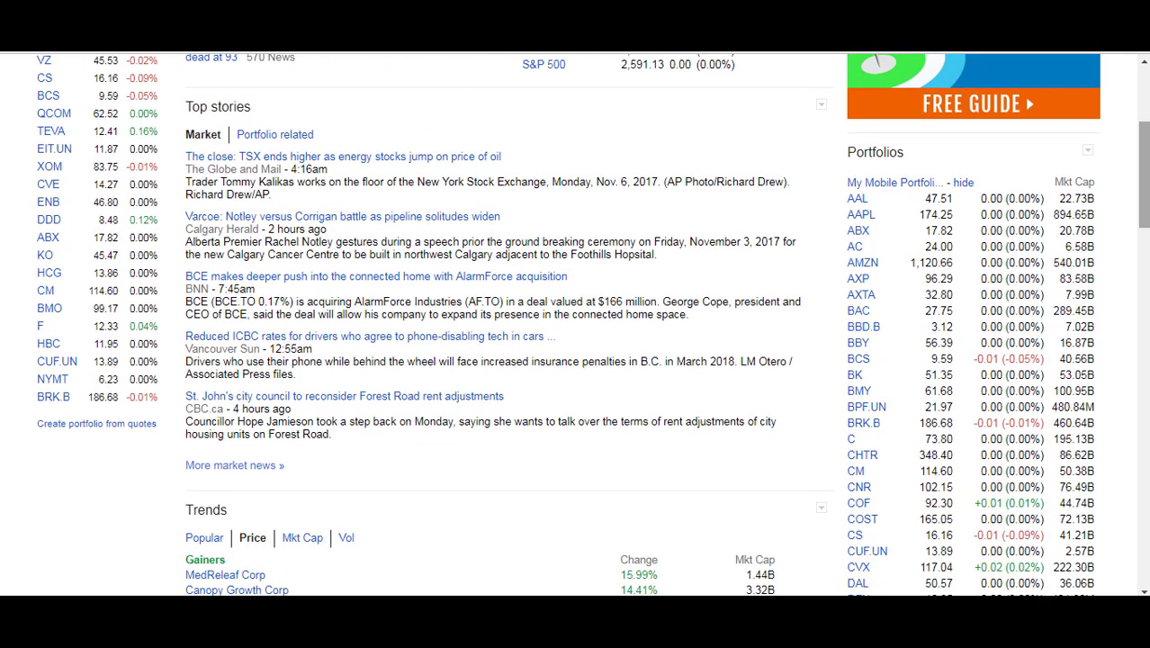
{"action": "scroll", "coordinate": [592, 325], "scroll_direction": "up", "scroll_amount": 1}
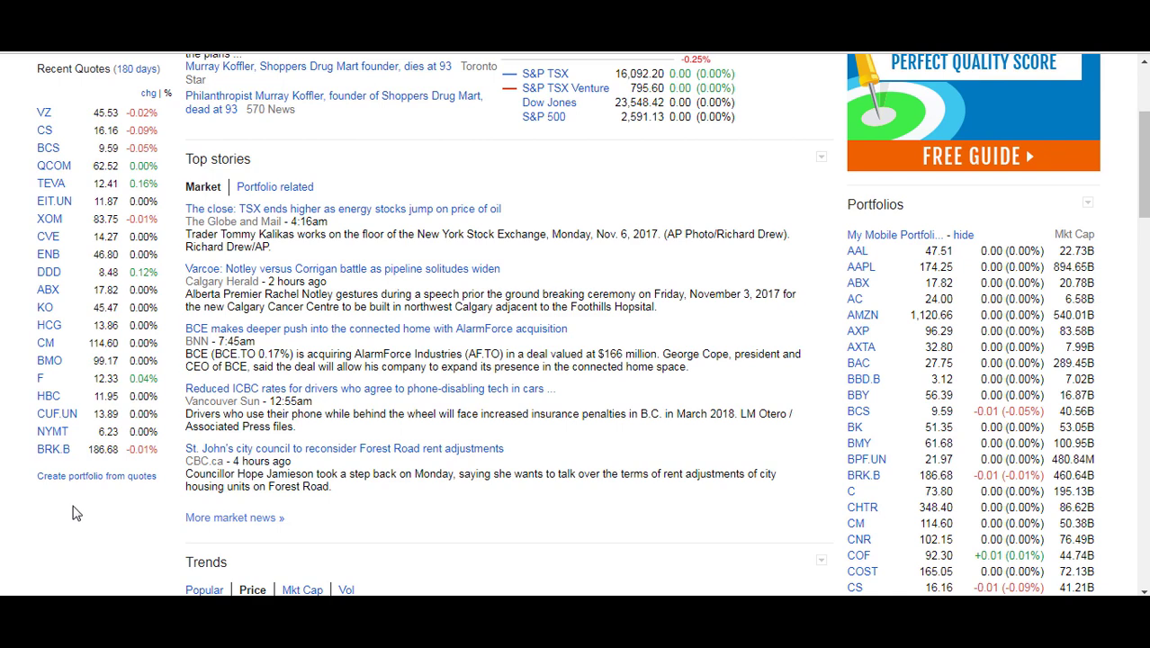
- Open the Enbridge quote, then enter the TFSA - Investor's Edge account from CIBC accounts
{"action": "left_click", "coordinate": [45, 255]}
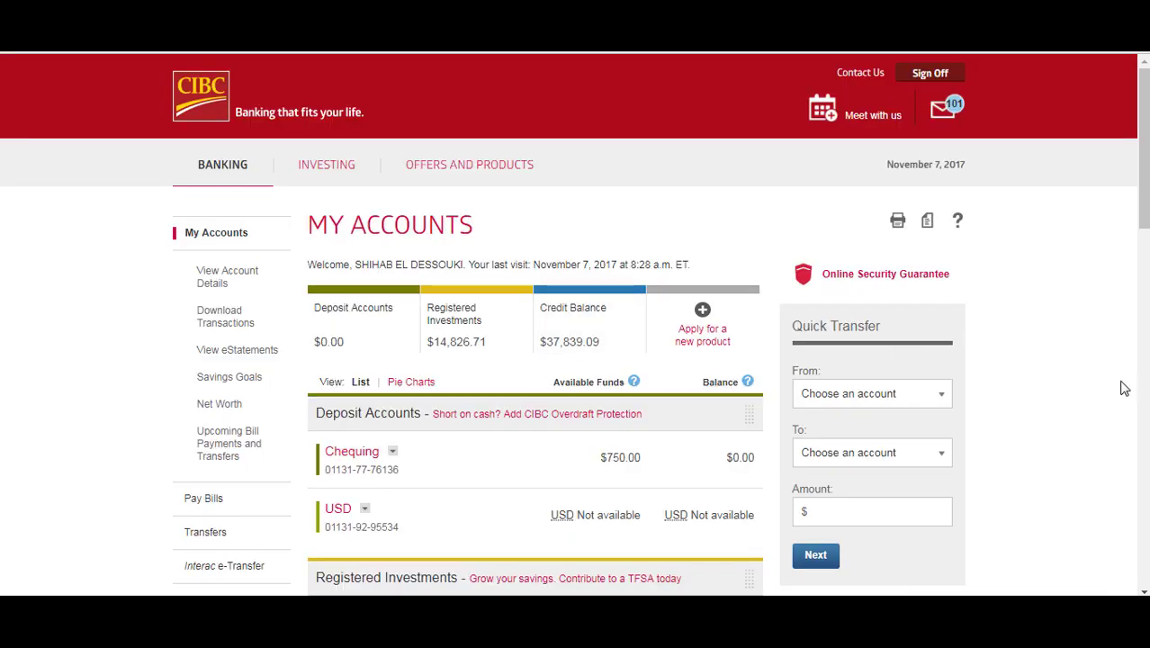
{"action": "scroll", "coordinate": [619, 205], "scroll_direction": "down", "scroll_amount": 5}
{"action": "left_click", "coordinate": [429, 196]}
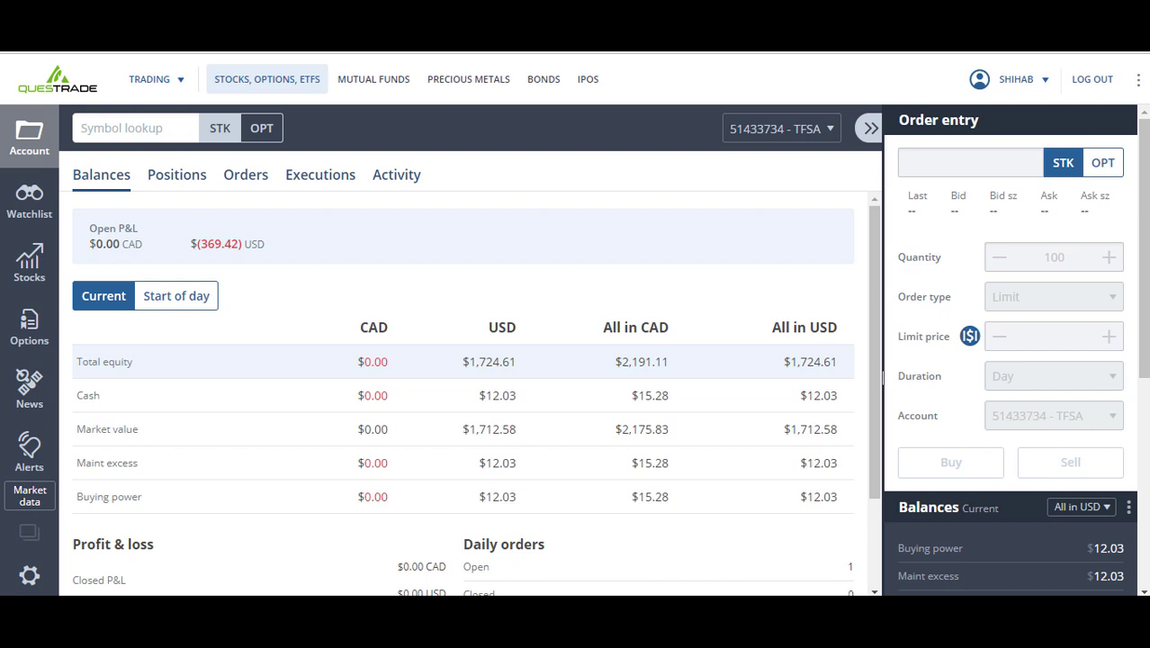
- Search 'ENB.T' in Questrade symbol lookup and open the ENB.TO Level 1 quote
{"action": "left_click", "coordinate": [155, 129]}
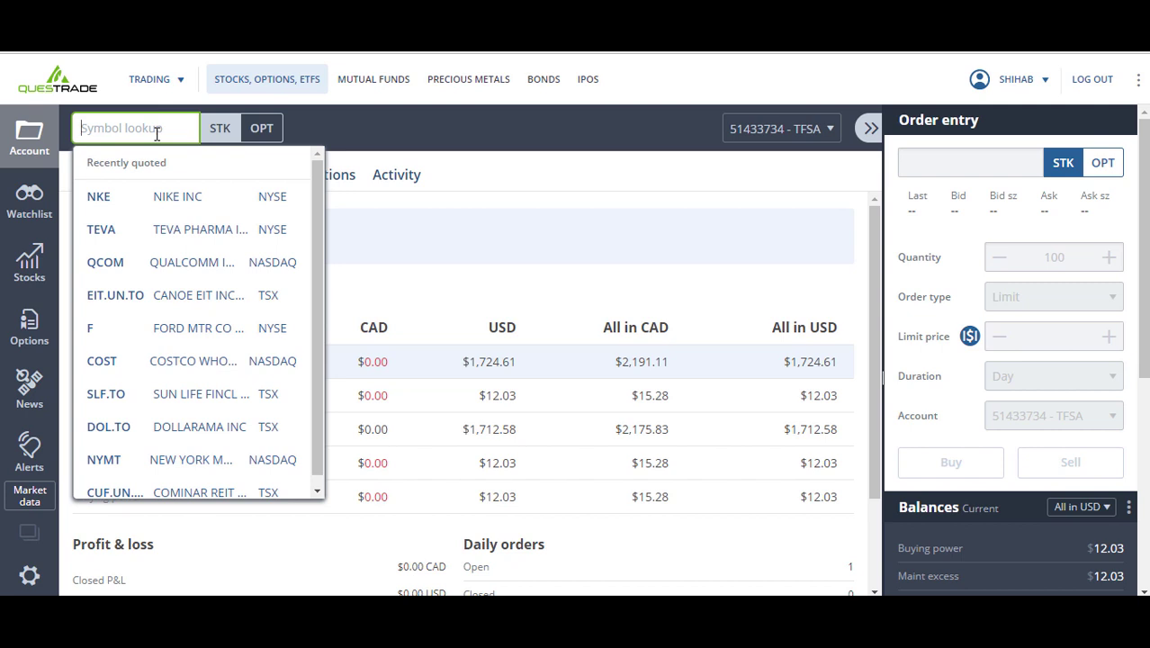
{"action": "type", "text": "ENB"}
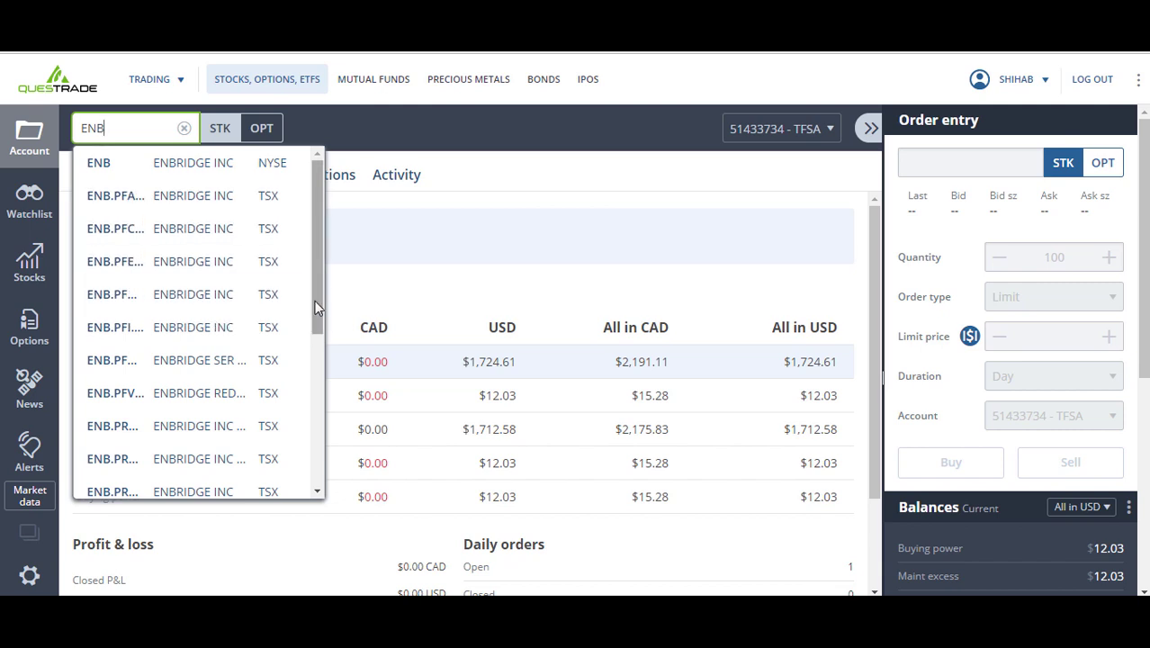
{"action": "type", "text": "."}
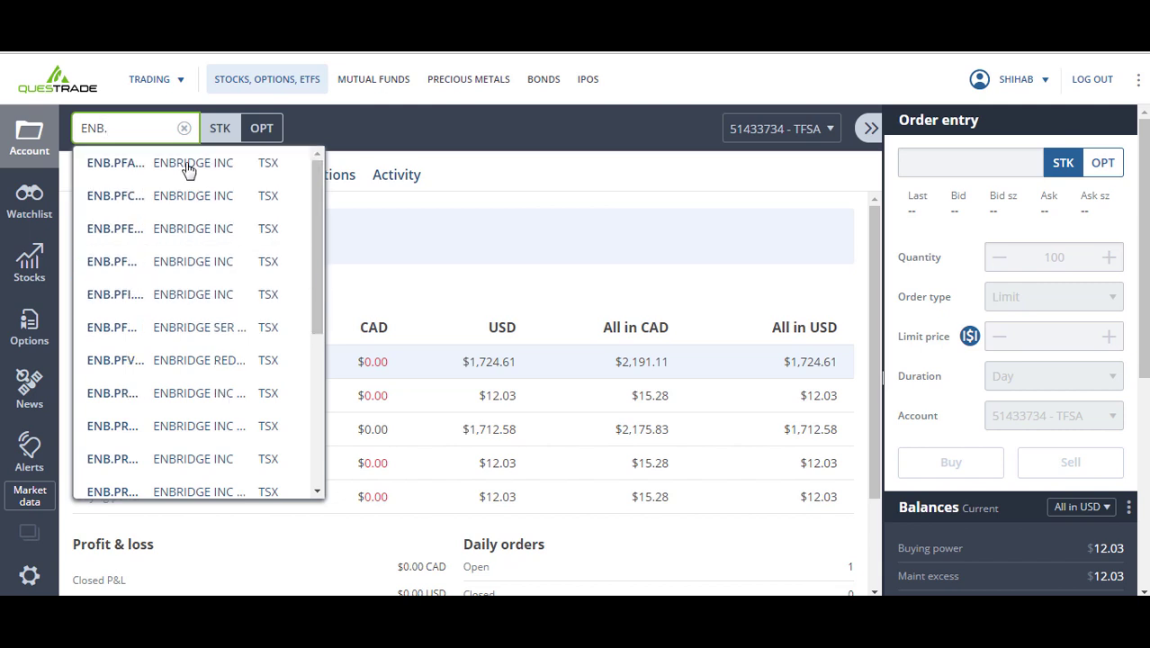
{"action": "type", "text": "T"}
{"action": "left_click", "coordinate": [189, 165]}
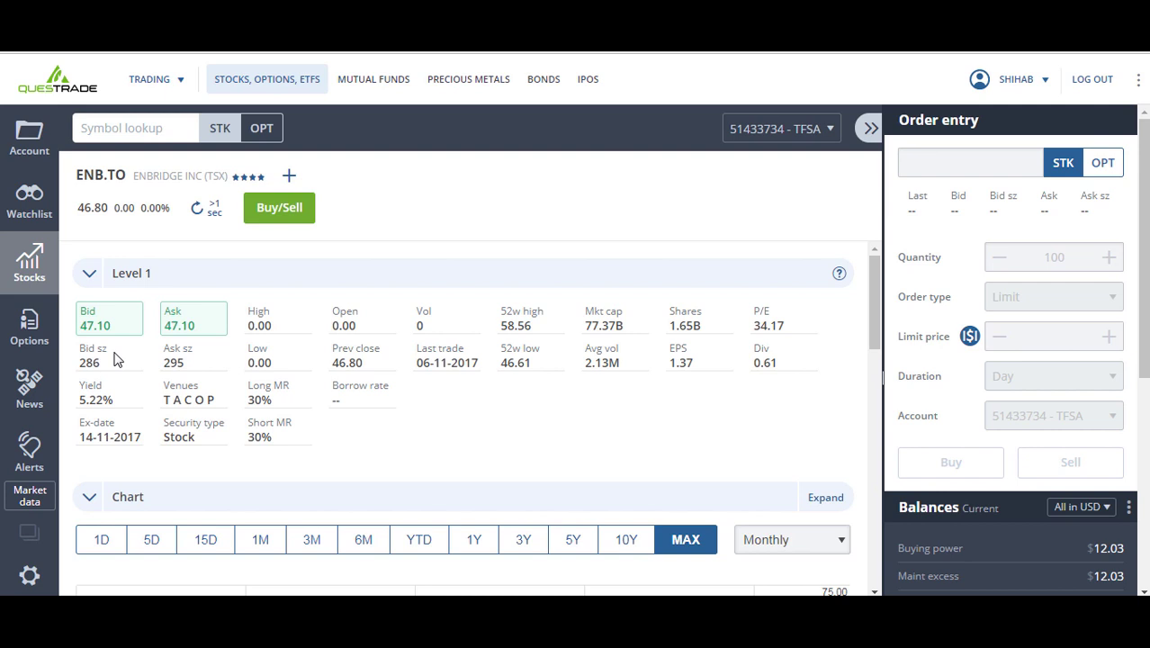
{"action": "mouse_move", "coordinate": [198, 357]}
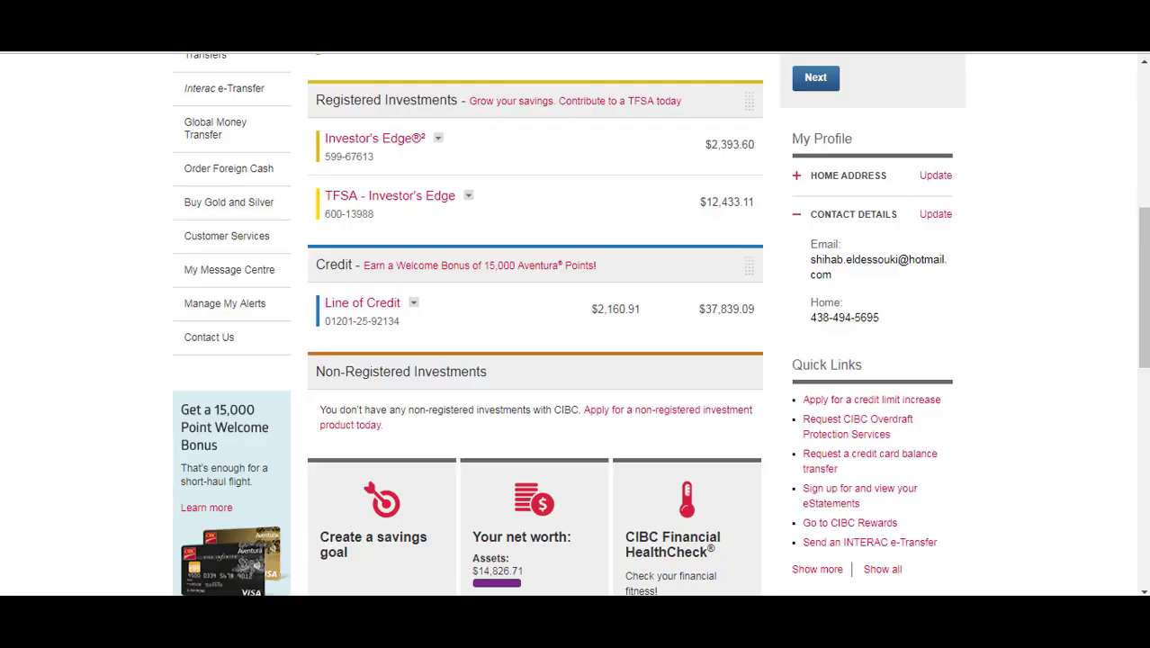
- Check Verizon's 45.50 pre-market price, then view Barclays (BCS) and its related companies
{"action": "left_click", "coordinate": [376, 198]}
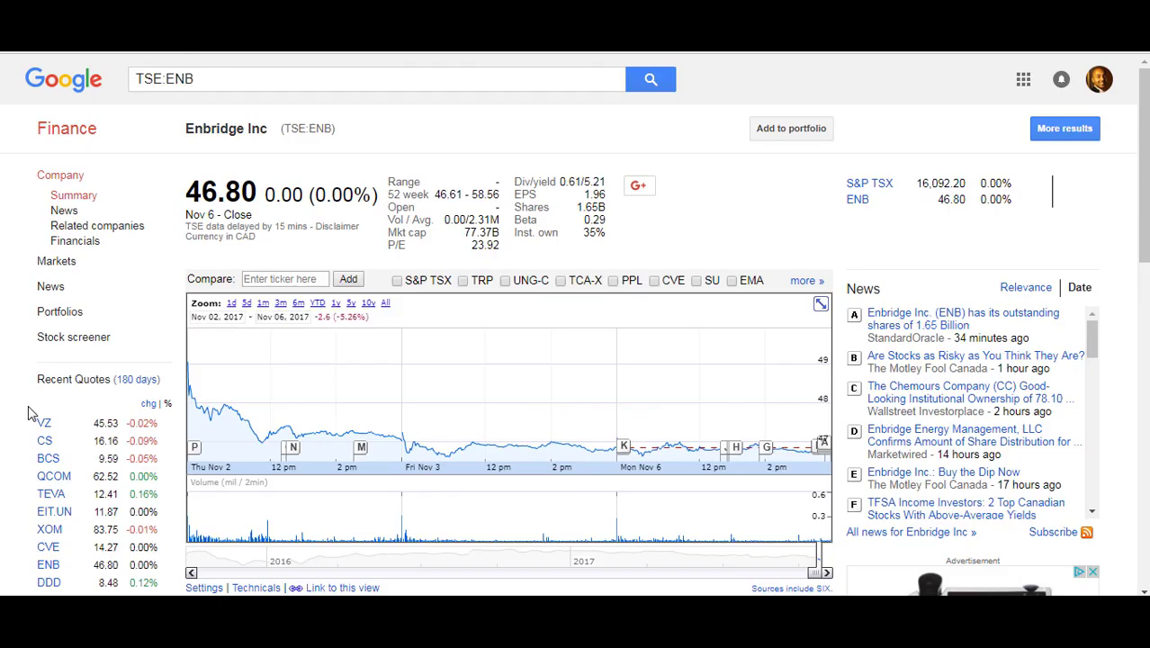
{"action": "left_click", "coordinate": [43, 424]}
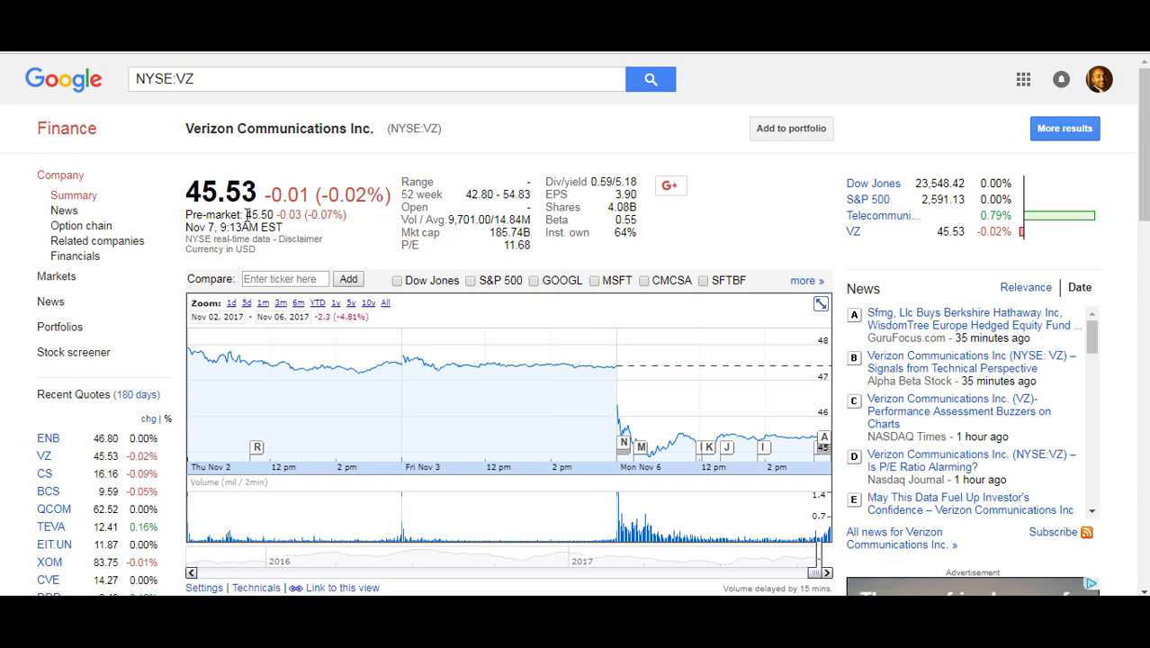
{"action": "left_click_drag", "start_coordinate": [245, 215], "coordinate": [275, 217]}
{"action": "left_click", "coordinate": [46, 491]}
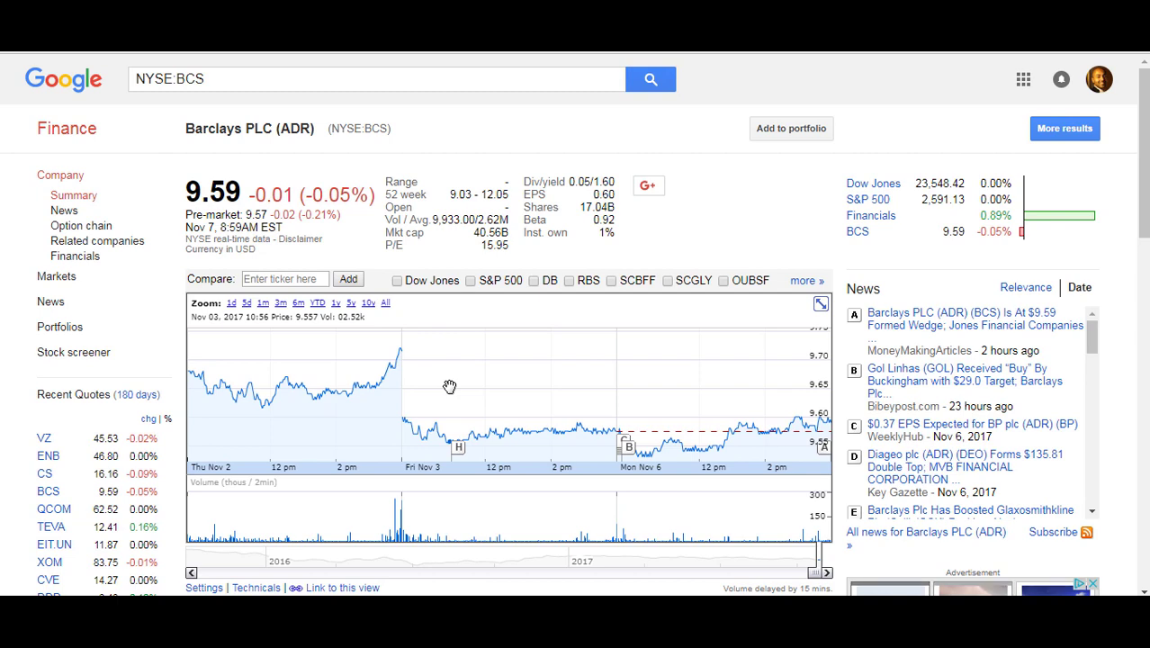
{"action": "scroll", "coordinate": [680, 474], "scroll_direction": "down", "scroll_amount": 3}
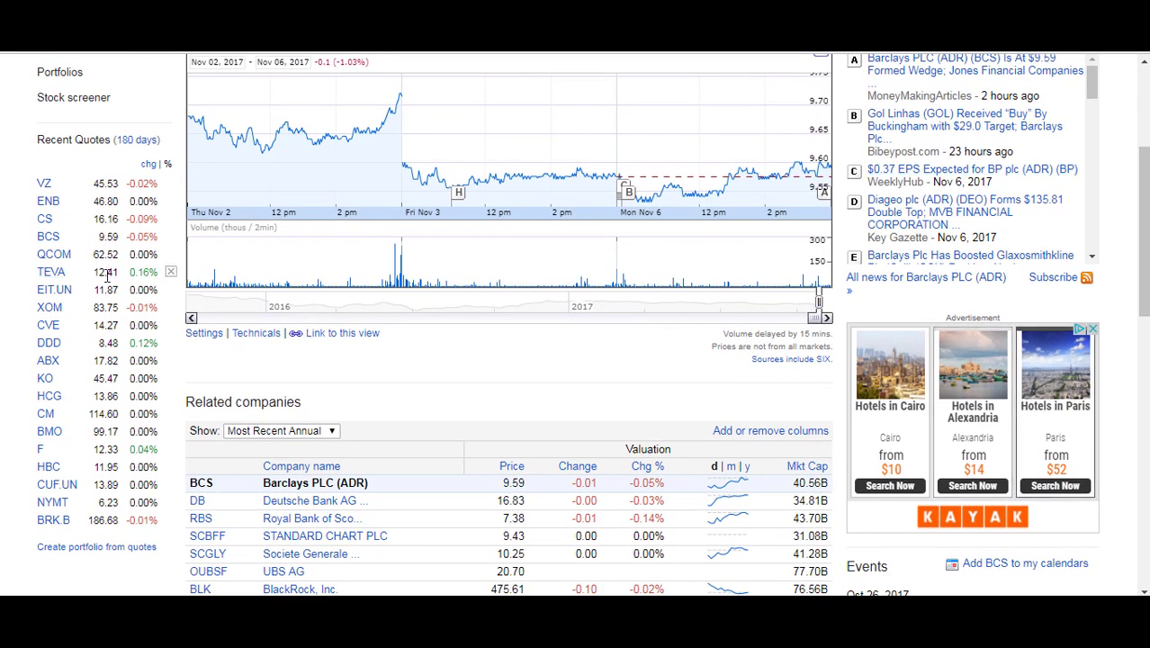
- Open the TEVA quote, note its 12.11 pre-market price, and review related companies
{"action": "left_click", "coordinate": [50, 272]}
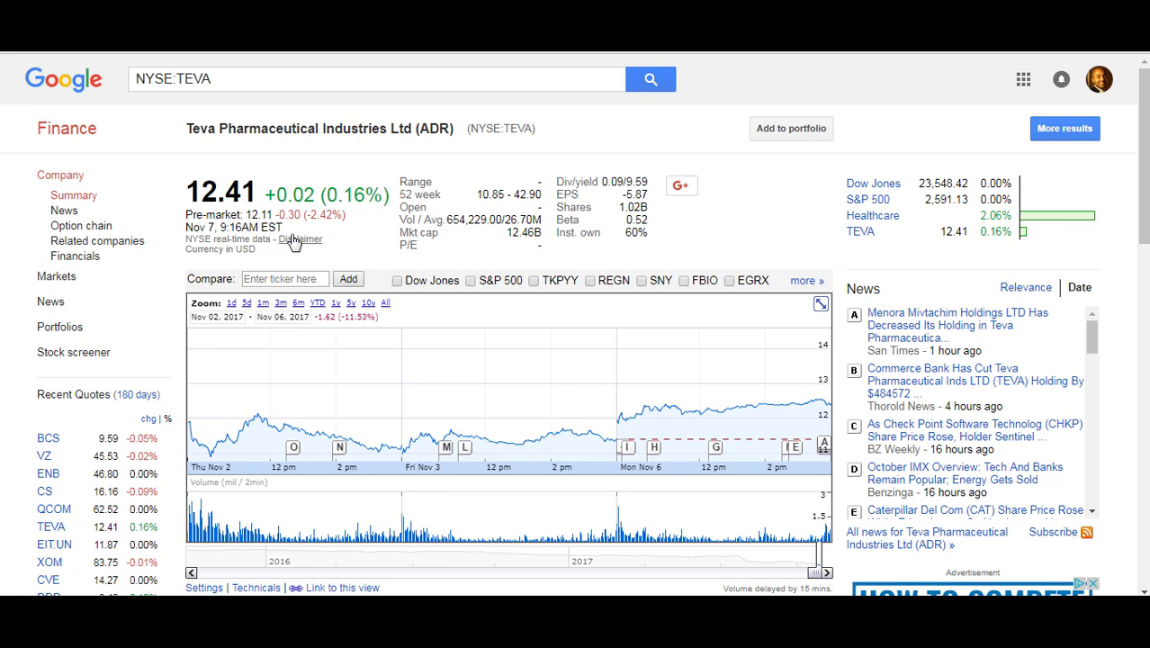
{"action": "left_click_drag", "start_coordinate": [251, 214], "coordinate": [287, 214]}
{"action": "left_click", "coordinate": [384, 249]}
{"action": "scroll", "coordinate": [1143, 180], "scroll_direction": "down", "scroll_amount": 1}
{"action": "scroll", "coordinate": [1143, 180], "scroll_direction": "down", "scroll_amount": 5}
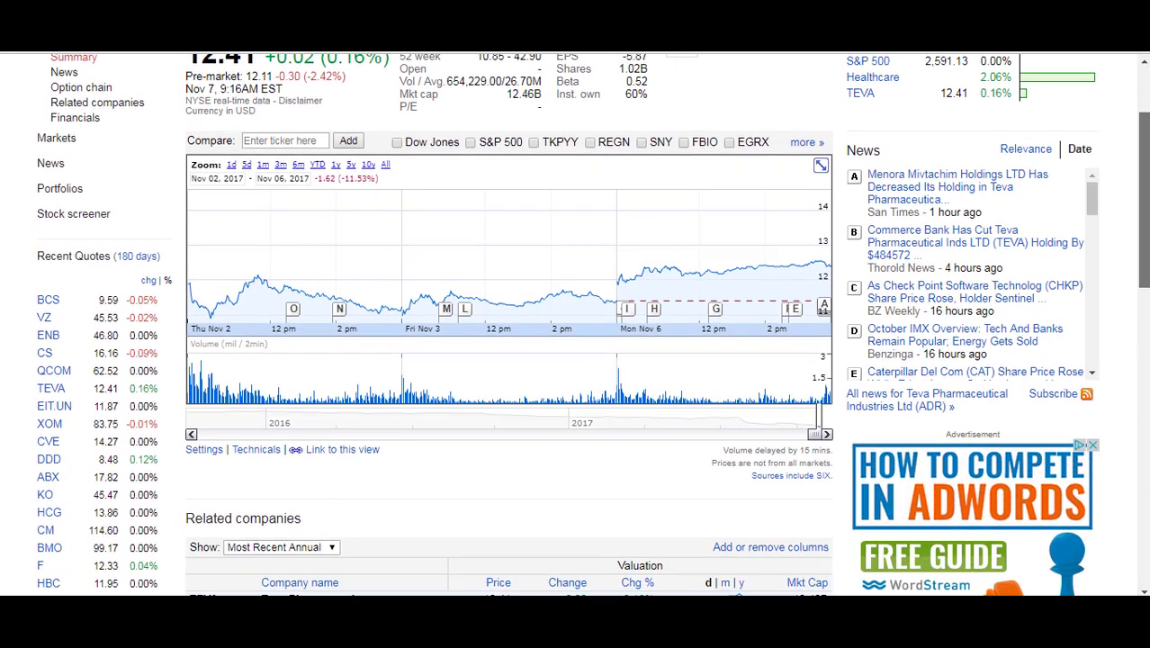
{"action": "scroll", "coordinate": [1142, 180], "scroll_direction": "down", "scroll_amount": 1}
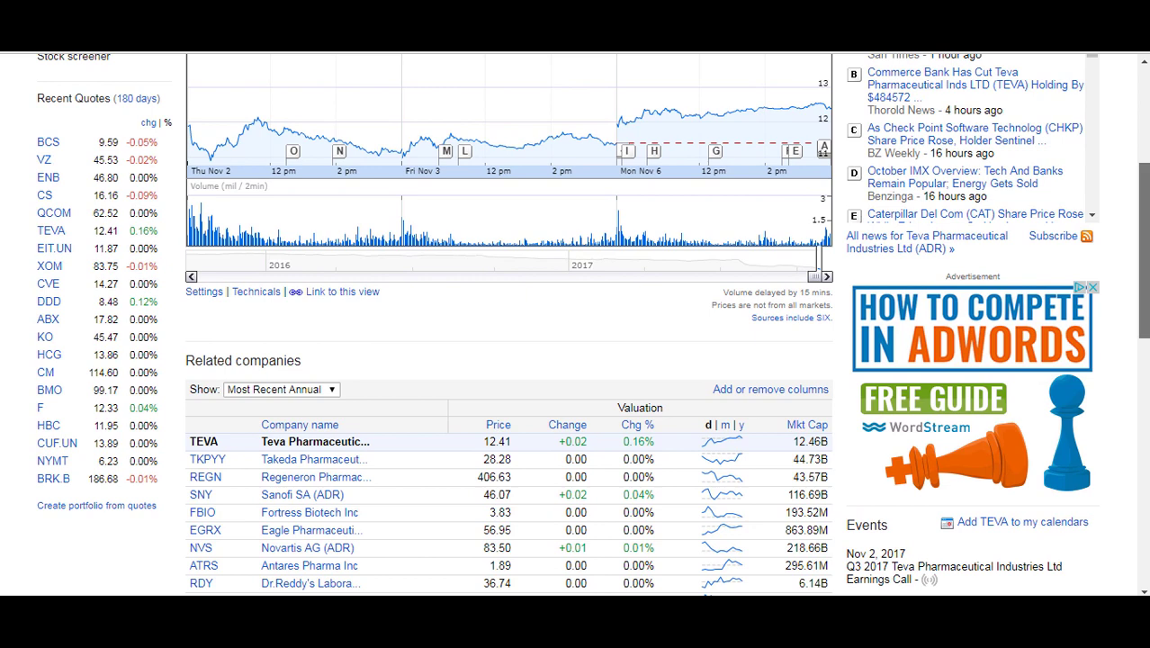
{"action": "scroll", "coordinate": [1142, 180], "scroll_direction": "down", "scroll_amount": 1}
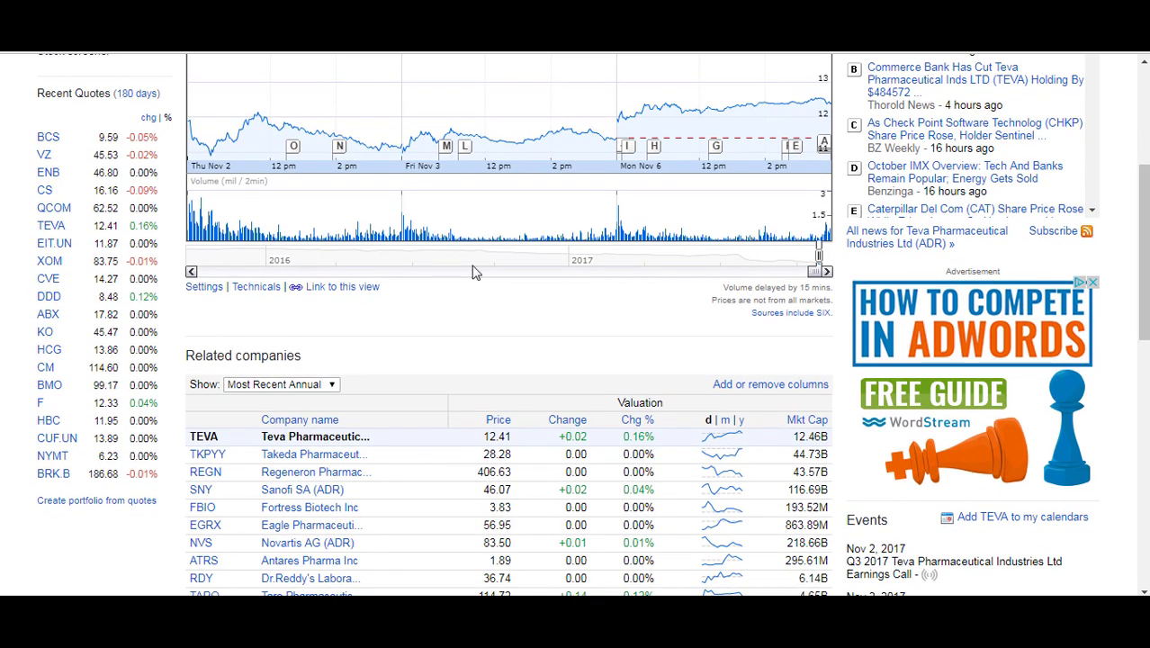
- Open the Cenovus (TSE:CVE) quote and highlight its 14.27 closing price
{"action": "left_click", "coordinate": [46, 284]}
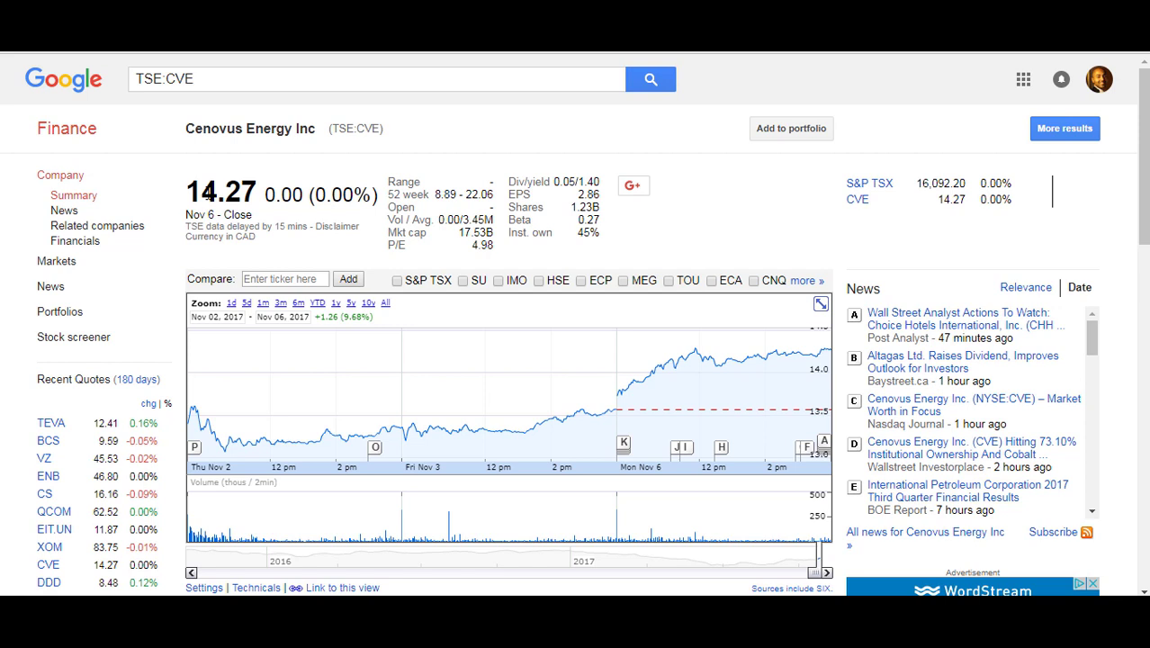
{"action": "left_click_drag", "start_coordinate": [186, 190], "coordinate": [254, 196]}
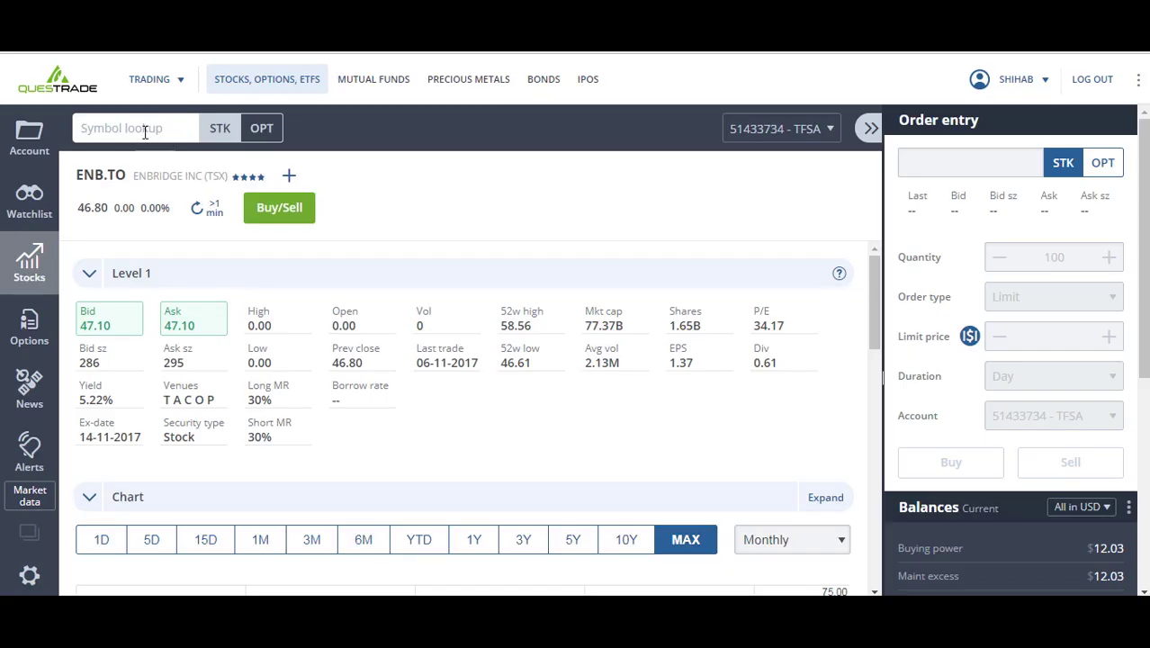
- Look up CVE in Questrade and select the Toronto-listed CVE.TO quote
{"action": "left_click", "coordinate": [145, 131]}
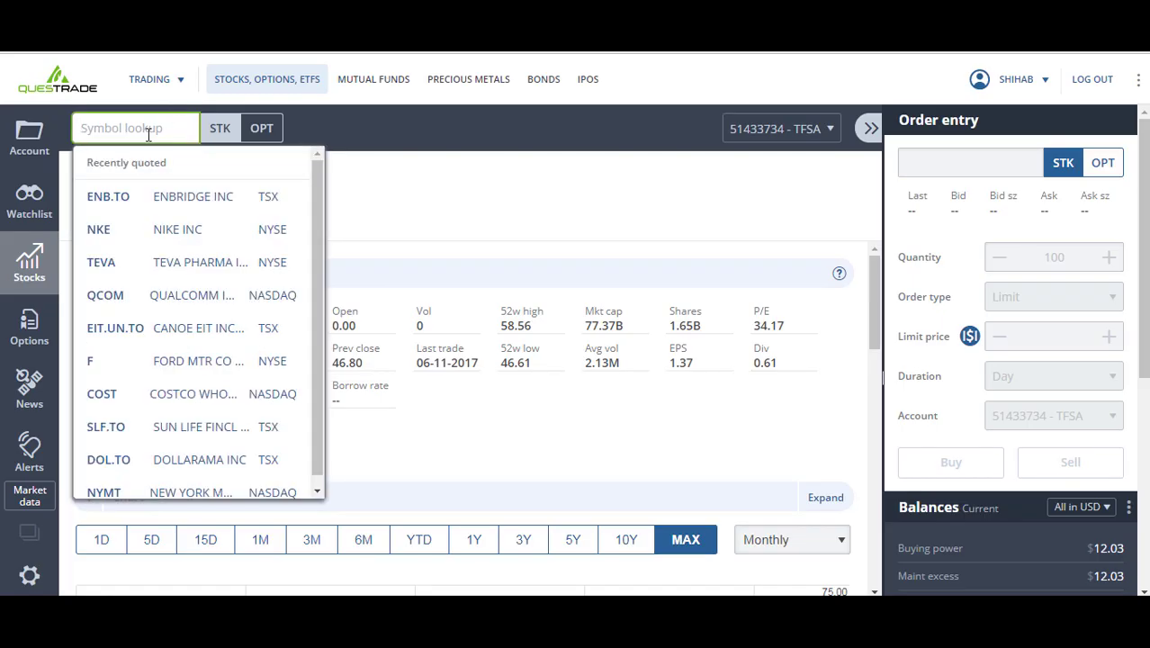
{"action": "type", "text": "CVE"}
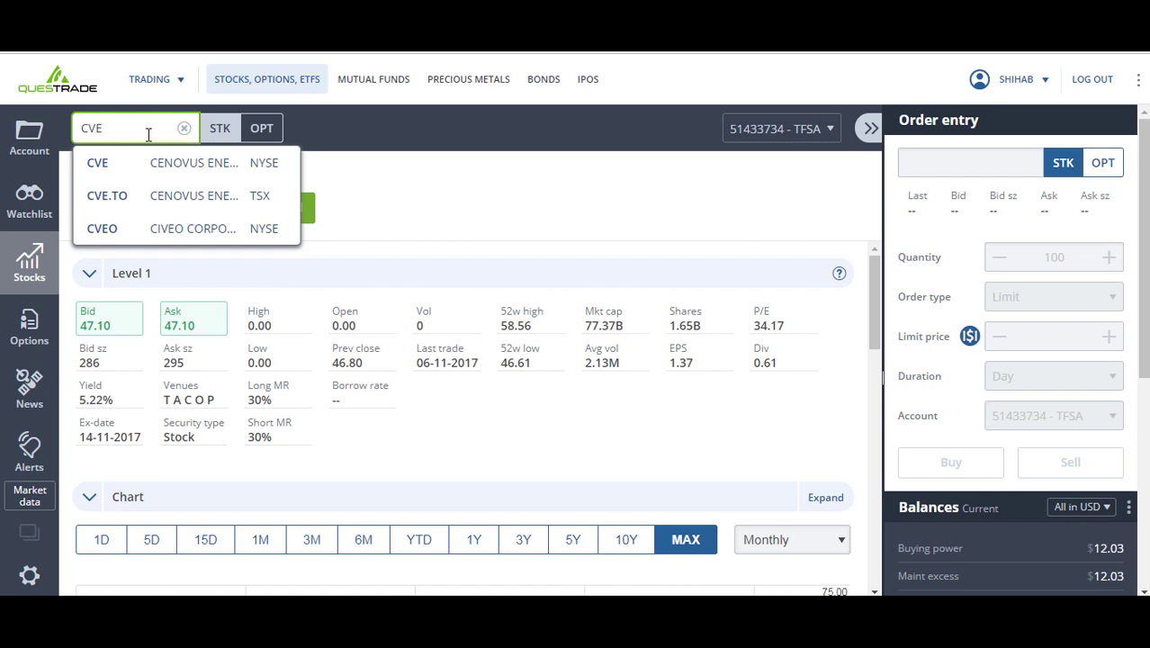
{"action": "left_click", "coordinate": [200, 194]}
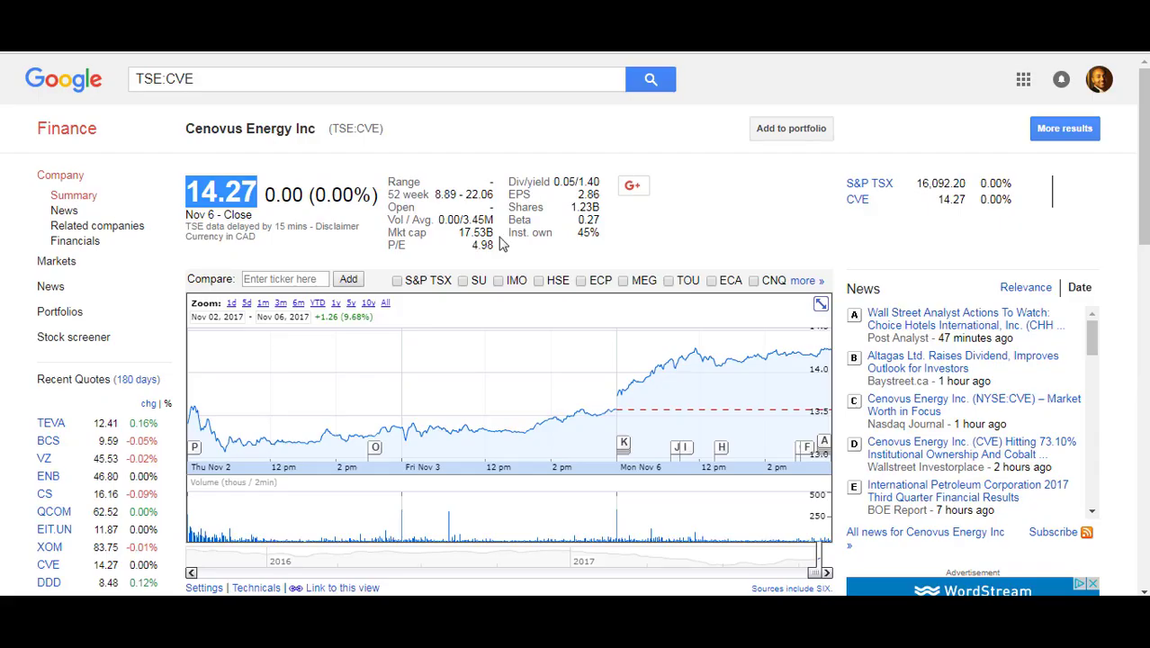
- Deselect the 14.27 price and scroll to Cenovus's related companies, including Suncor and Imperial Oil
{"action": "left_click", "coordinate": [677, 241]}
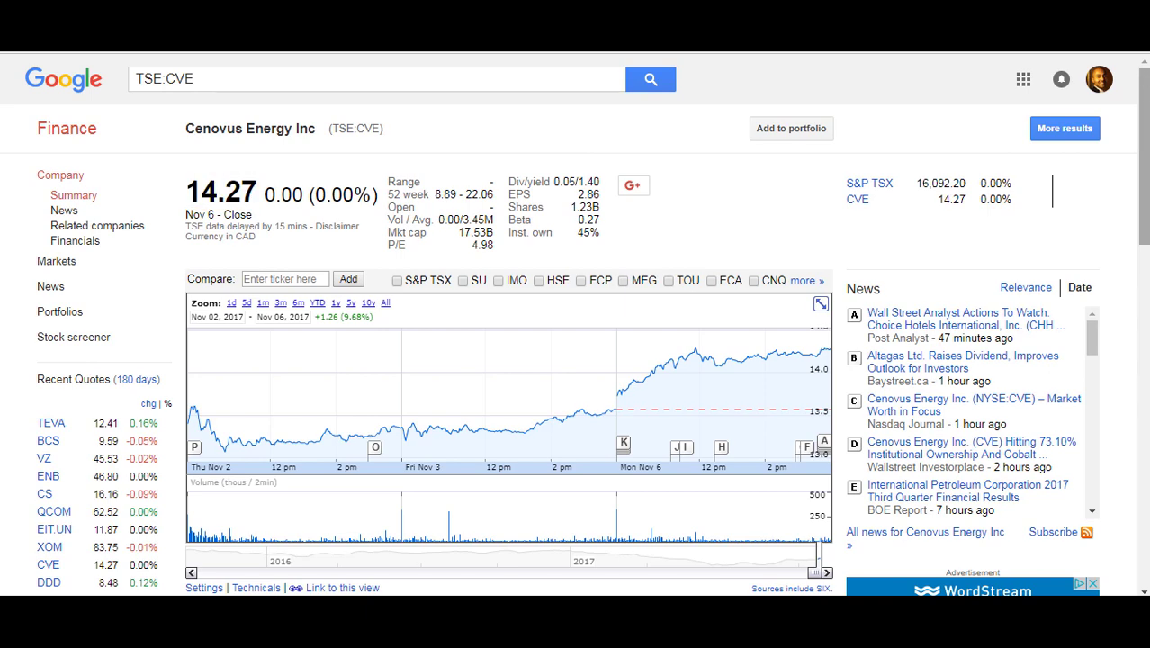
{"action": "scroll", "coordinate": [576, 324], "scroll_direction": "down", "scroll_amount": 4}
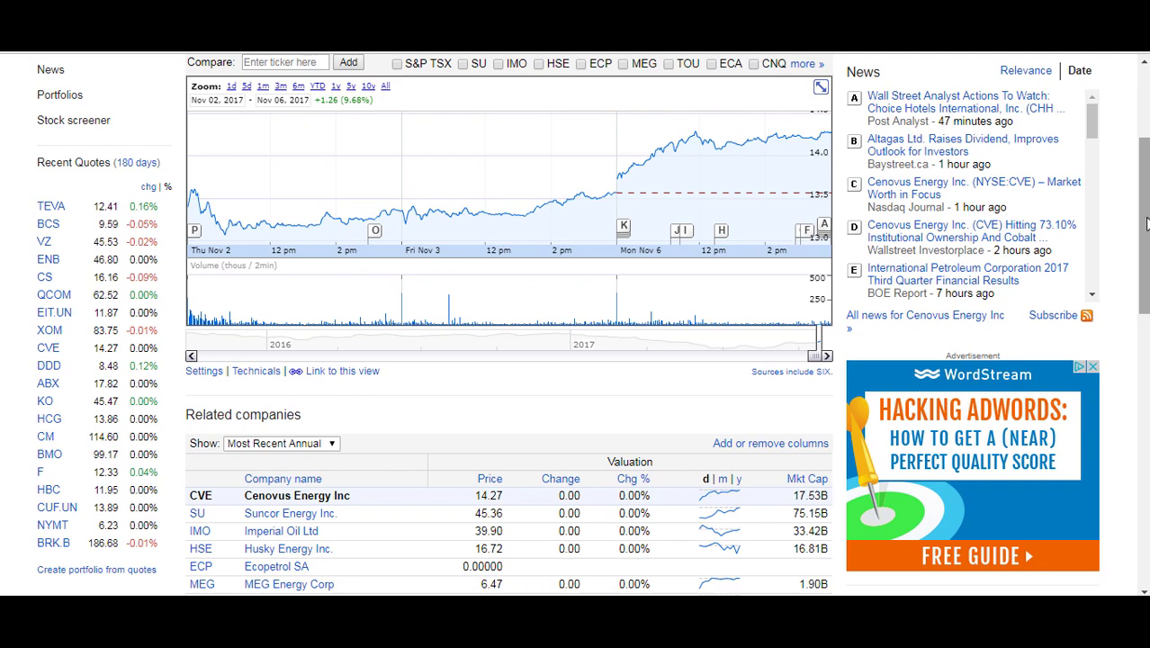
{"action": "scroll", "coordinate": [1147, 223], "scroll_direction": "down", "scroll_amount": 1}
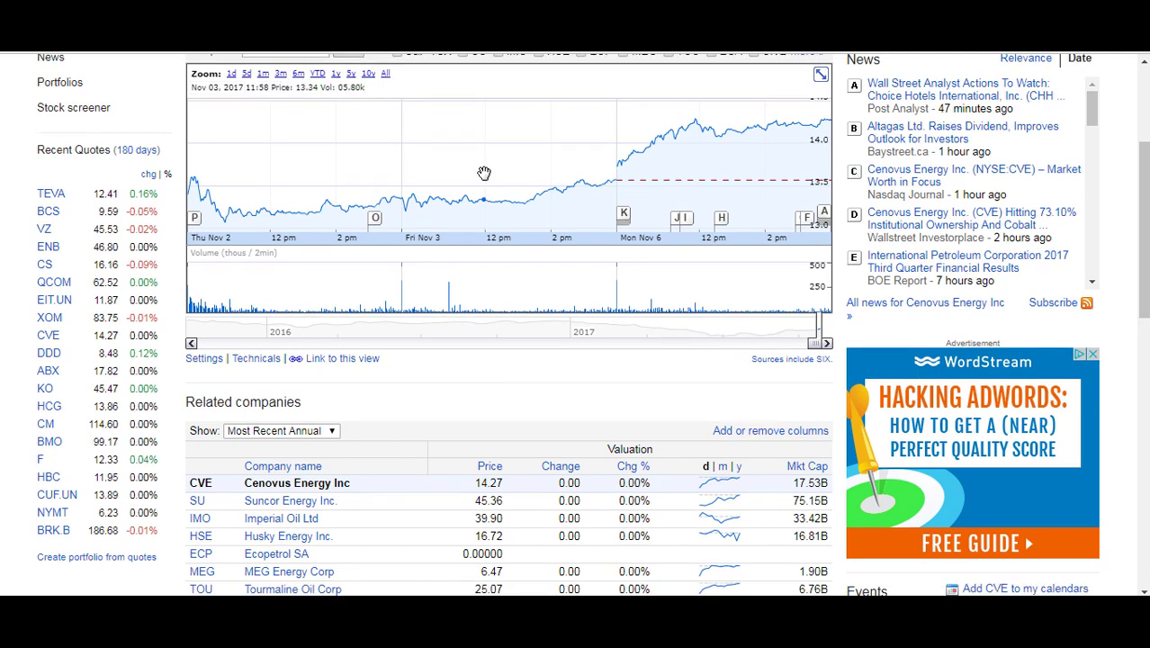
- Open Barrick Gold (TSE:ABX) and step its chart through 1m, 3m, 6m, 1y and 5y
{"action": "left_click", "coordinate": [48, 371]}
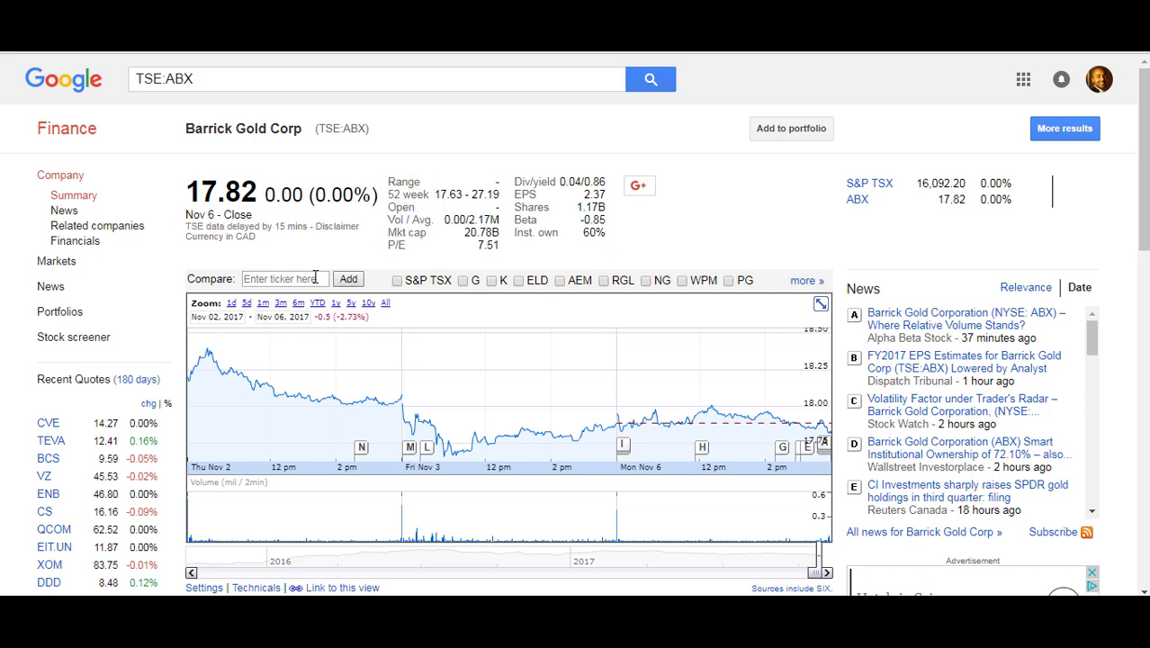
{"action": "left_click", "coordinate": [263, 304]}
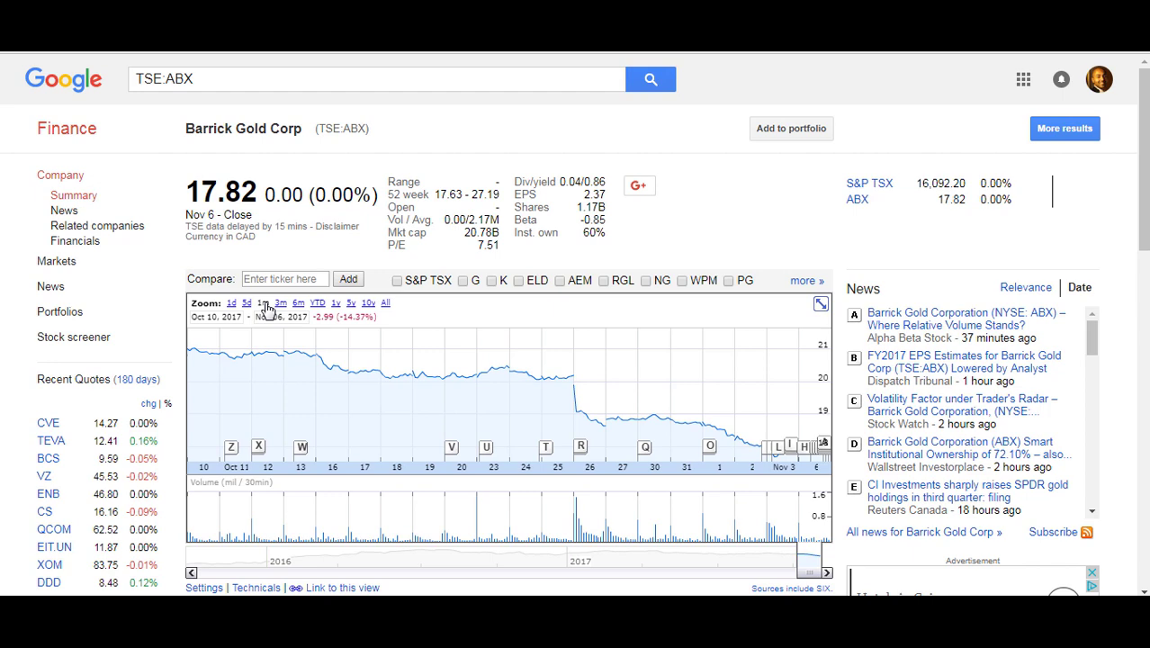
{"action": "left_click", "coordinate": [281, 304]}
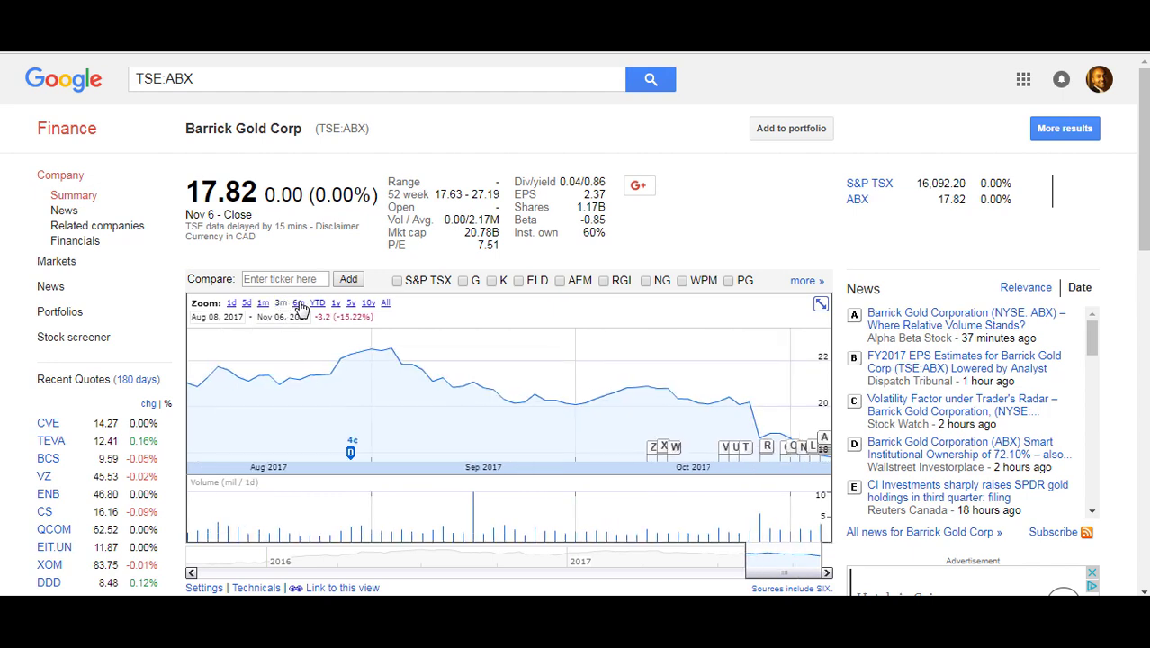
{"action": "left_click", "coordinate": [298, 304]}
{"action": "left_click", "coordinate": [335, 304]}
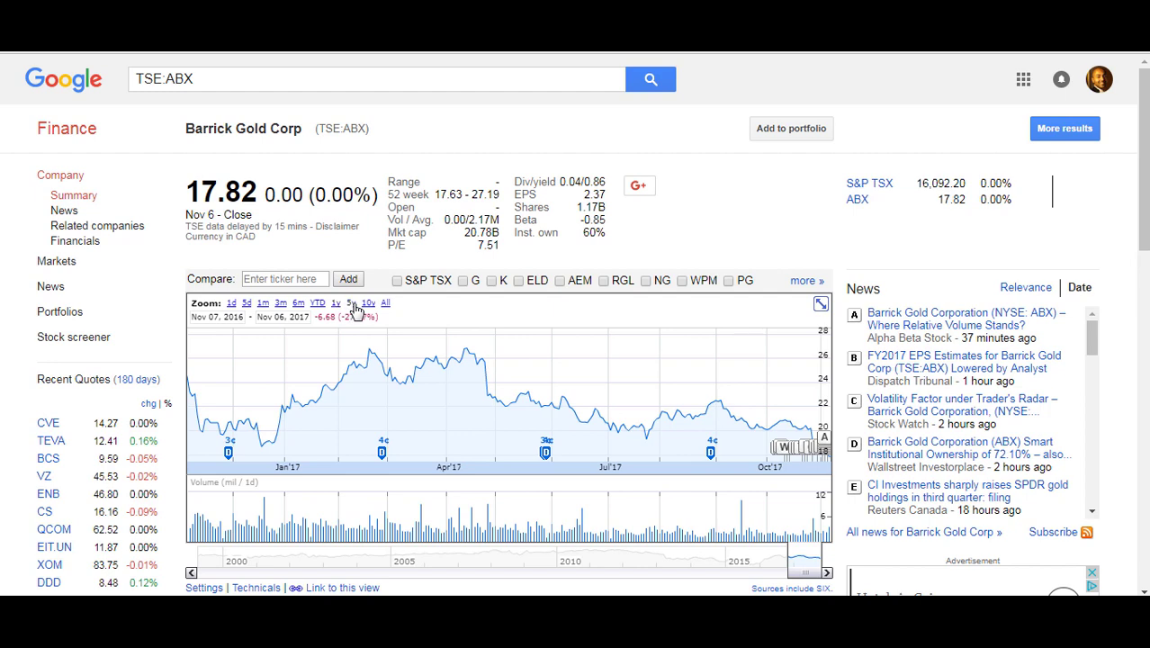
{"action": "left_click", "coordinate": [352, 304]}
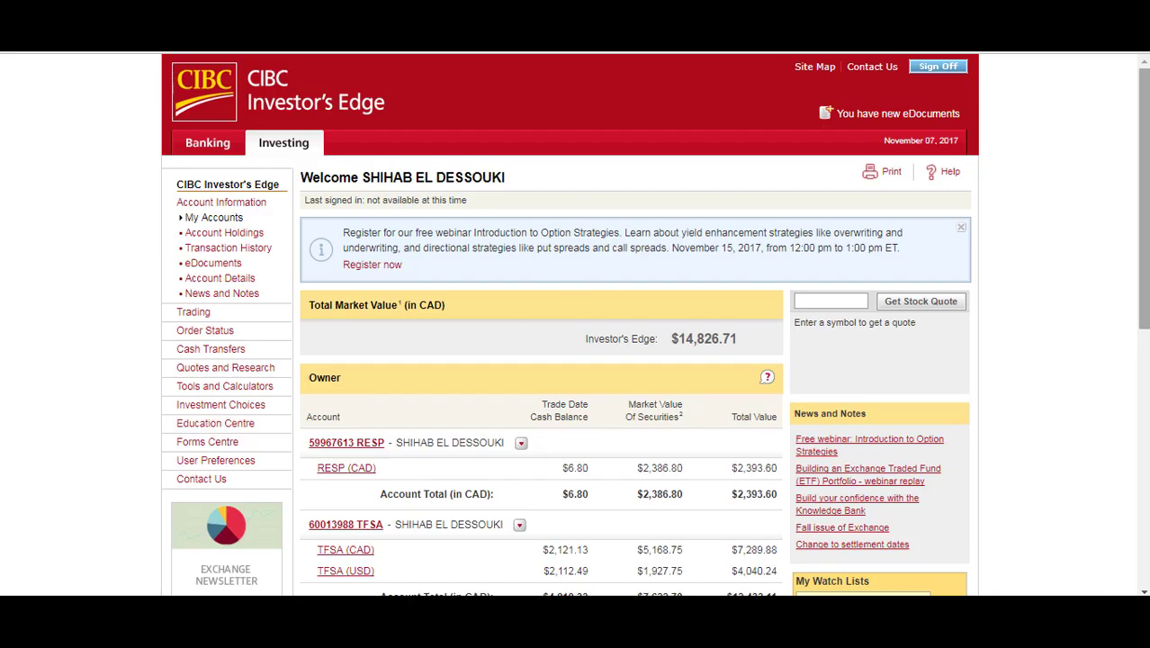
- Add 'abx' to the Investor's Edge quote list and open Barrick Gold's Stock Centre reports
{"action": "scroll", "coordinate": [268, 261], "scroll_direction": "down", "scroll_amount": 3}
{"action": "scroll", "coordinate": [268, 261], "scroll_direction": "up", "scroll_amount": 2}
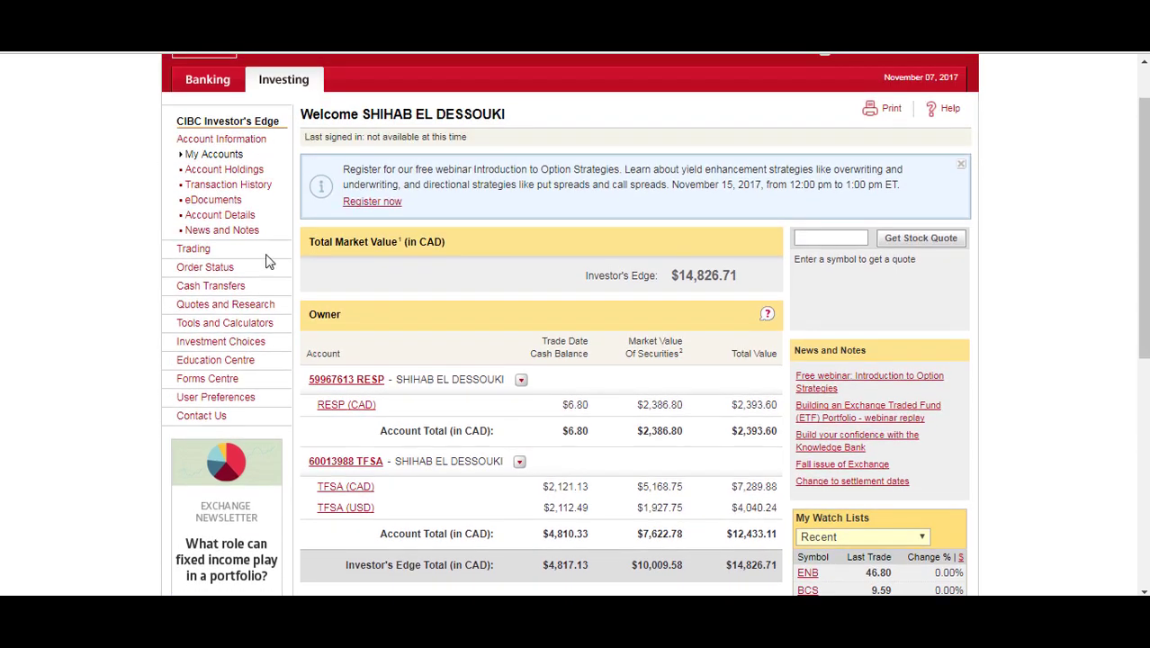
{"action": "left_click", "coordinate": [254, 307]}
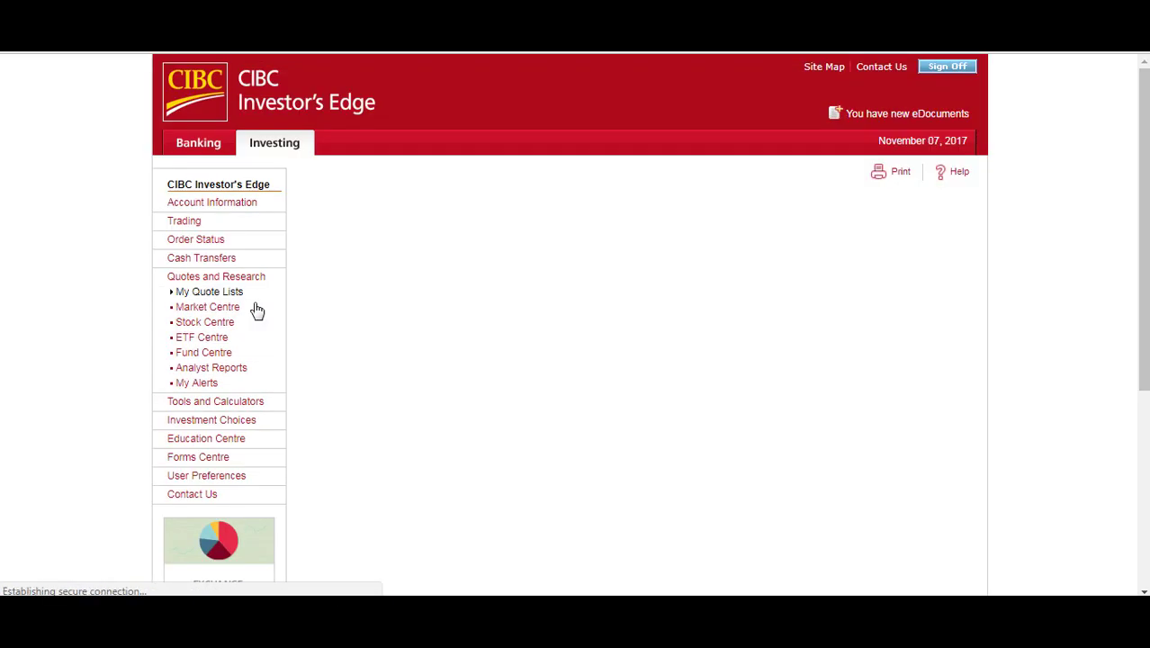
{"action": "left_click", "coordinate": [407, 331]}
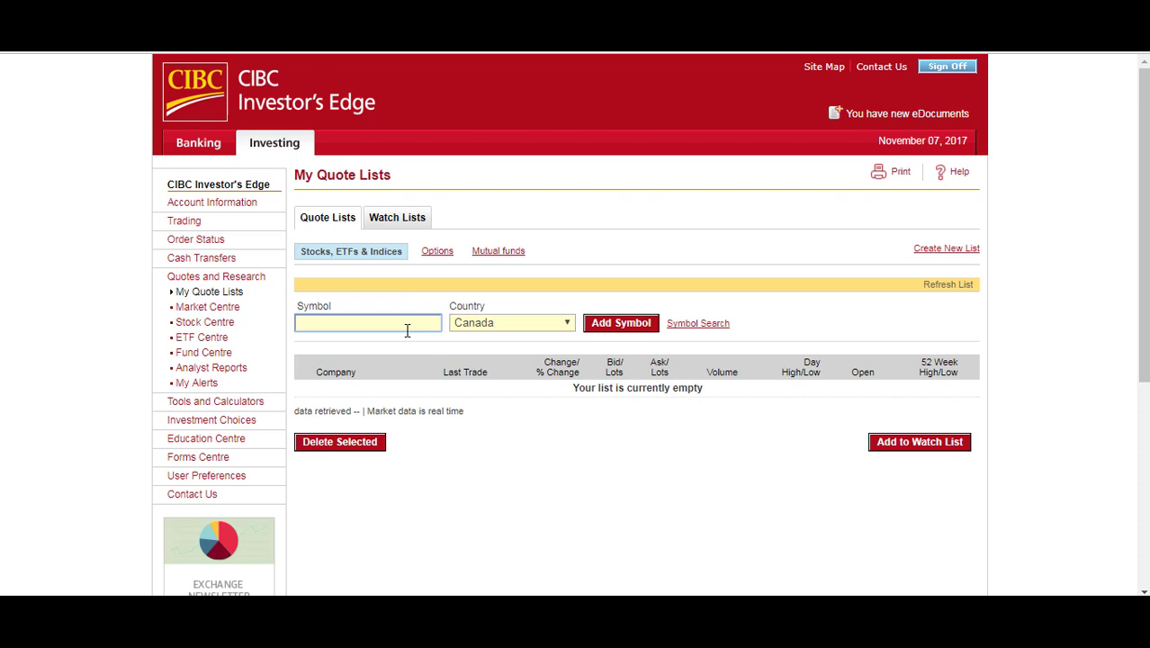
{"action": "type", "text": "abx"}
{"action": "left_click", "coordinate": [602, 329]}
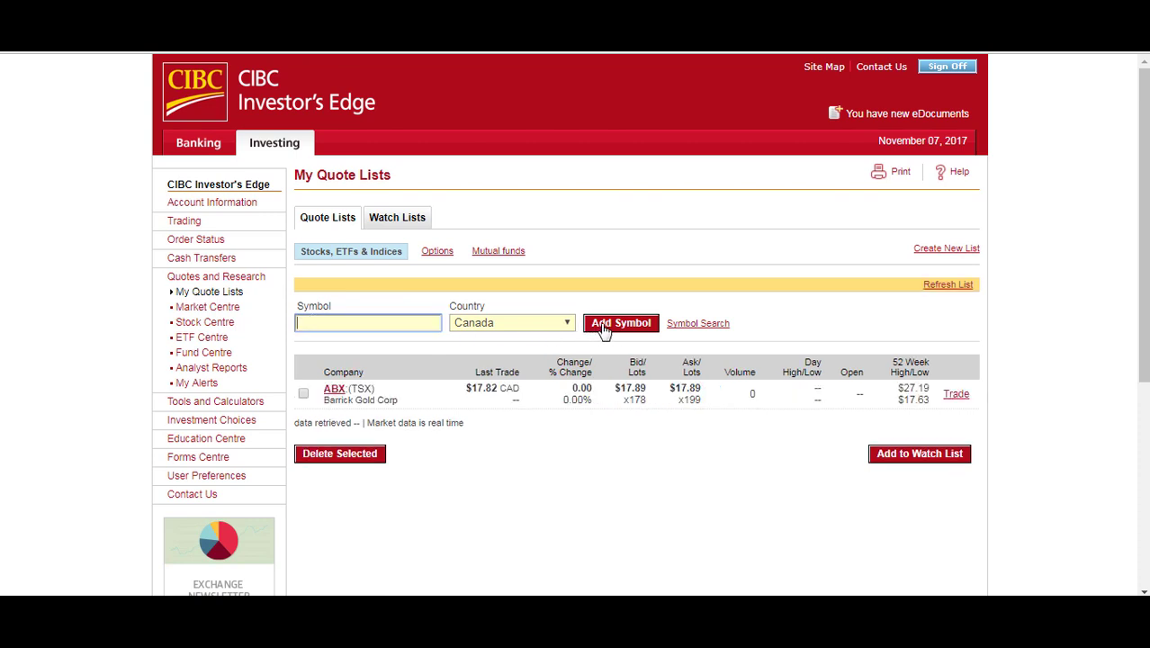
{"action": "left_click", "coordinate": [334, 392]}
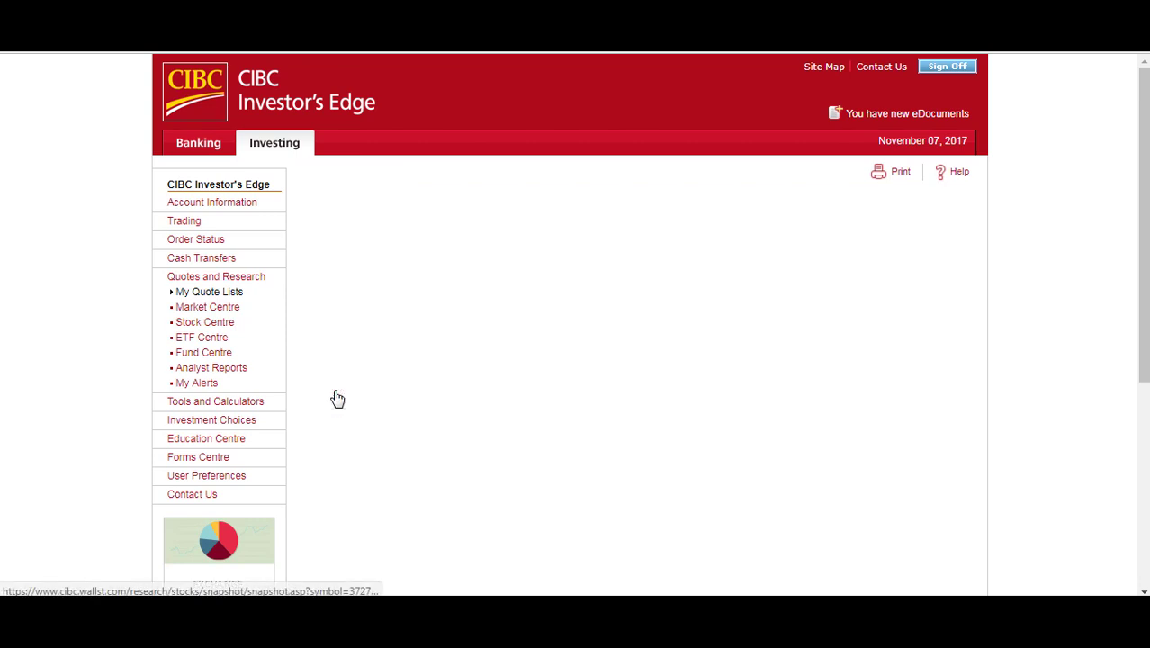
{"action": "left_click", "coordinate": [461, 282]}
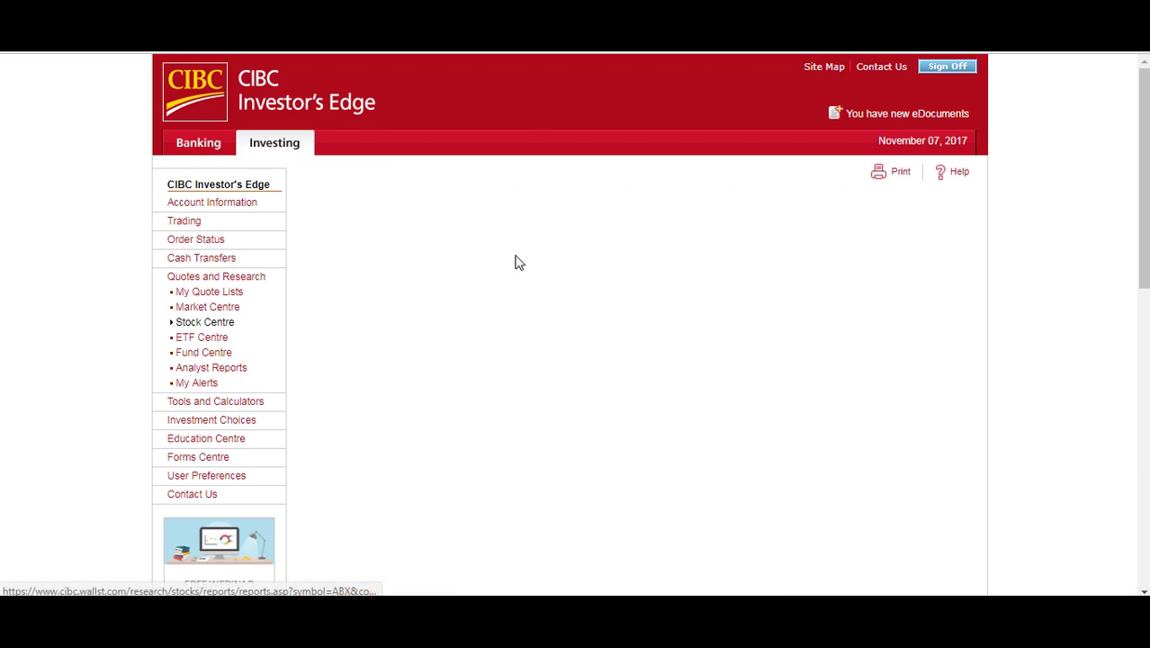
- Open the latest Morningstar report on Barrick Gold and highlight its 13.65 fair value
{"action": "scroll", "coordinate": [539, 305], "scroll_direction": "down", "scroll_amount": 2}
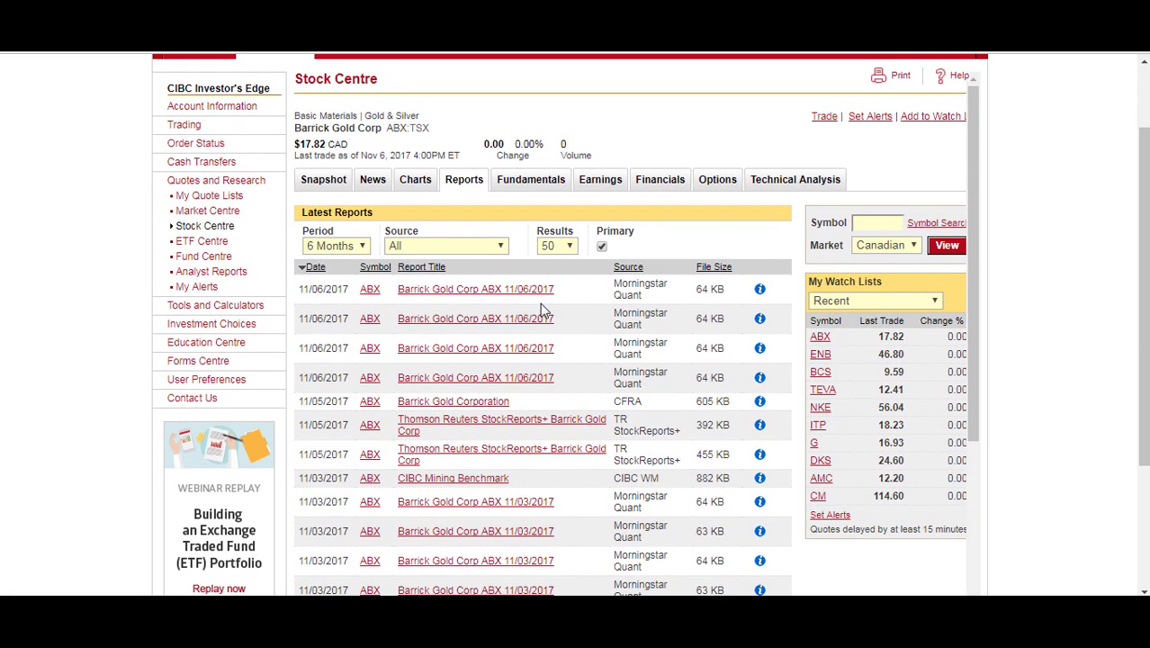
{"action": "left_click", "coordinate": [499, 284]}
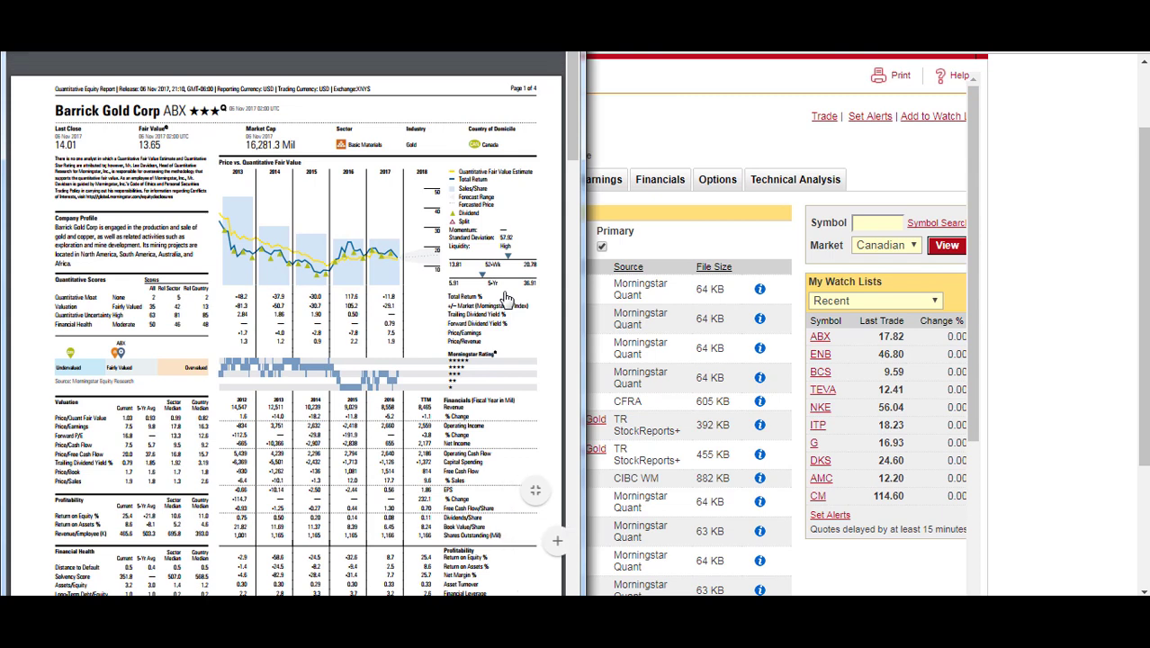
{"action": "left_click_drag", "start_coordinate": [56, 145], "coordinate": [171, 145]}
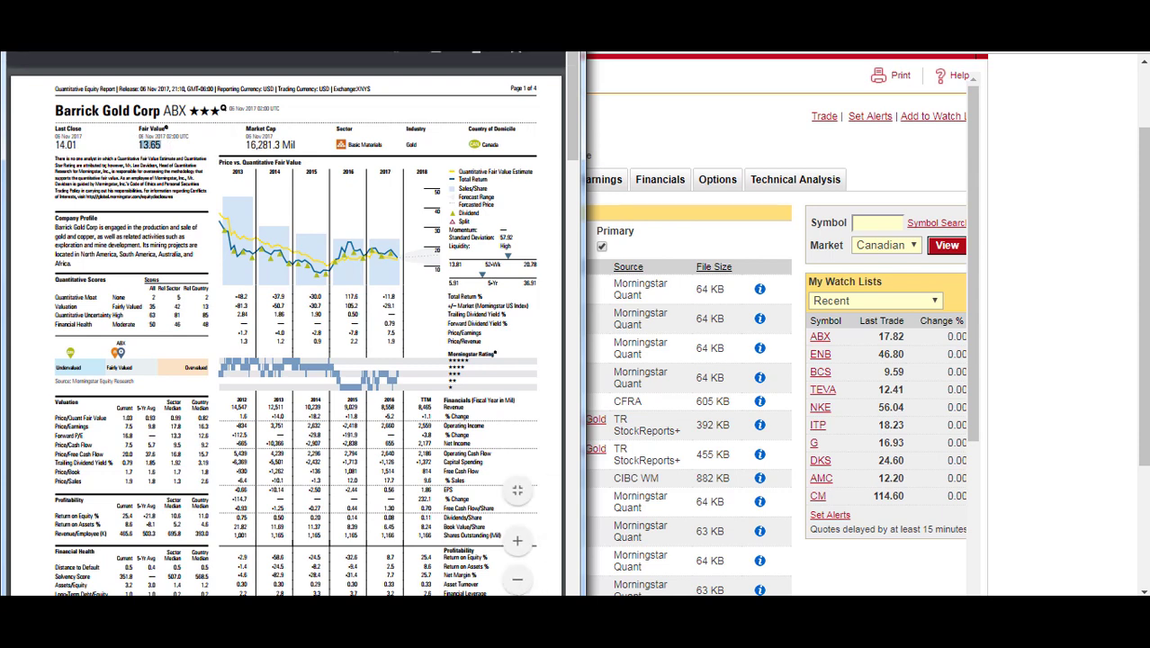
{"action": "key", "text": "Escape"}
- Open the CFRA Barrick Gold Corporation report and highlight its $18.00 12-month target price
{"action": "left_click", "coordinate": [488, 321]}
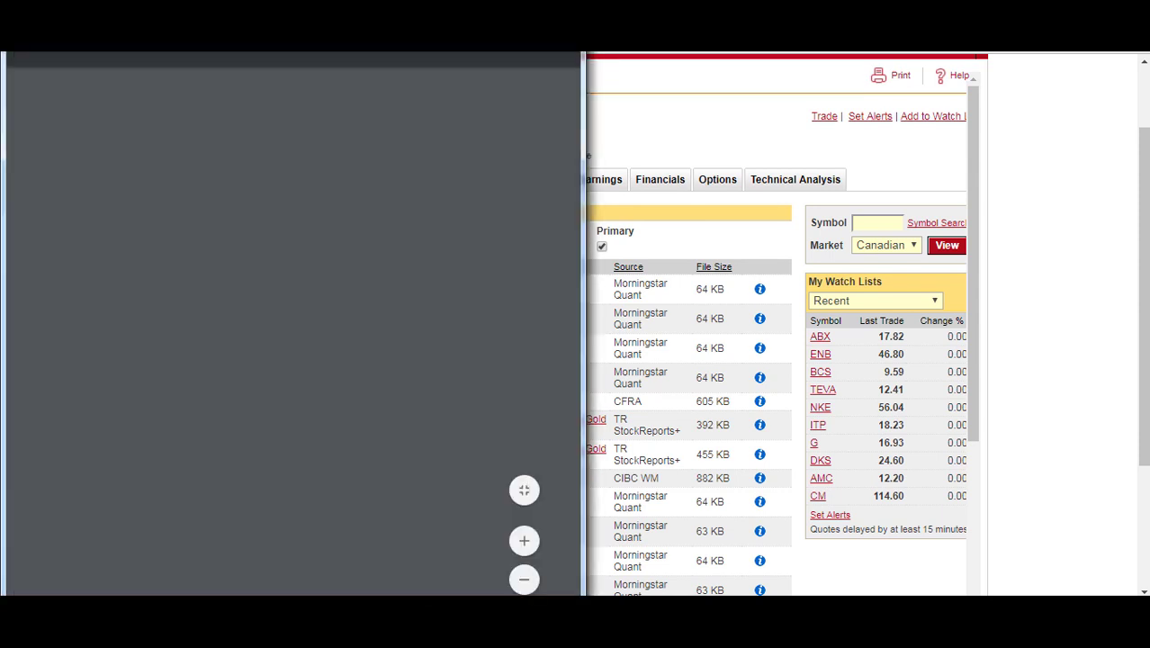
{"action": "key", "text": "Escape"}
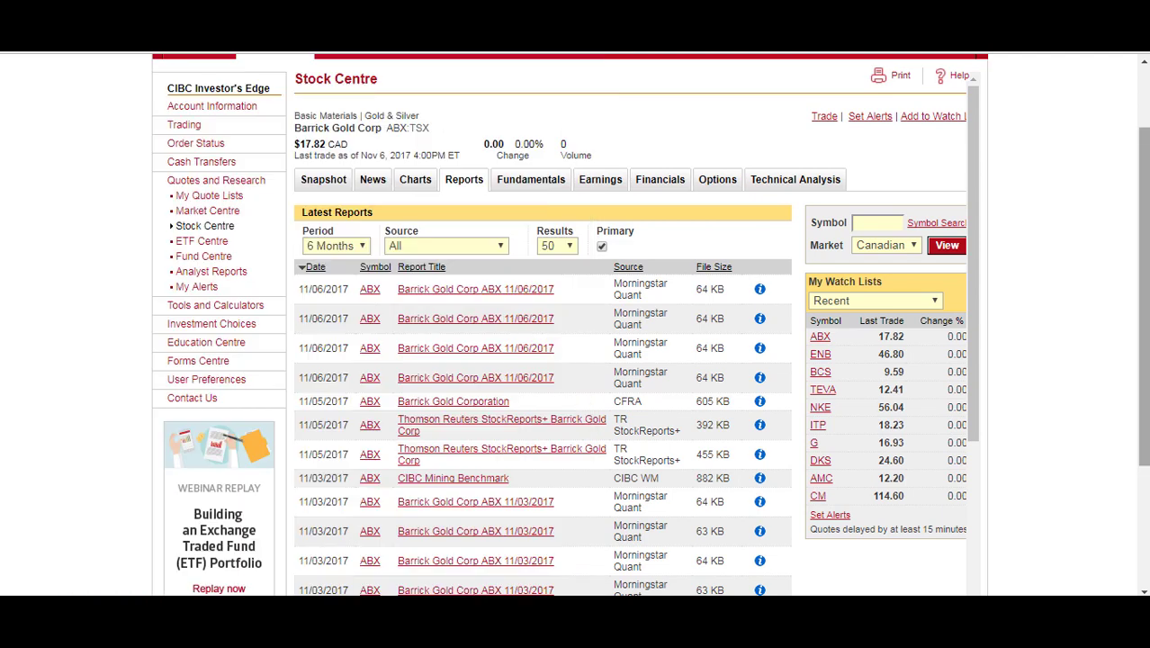
{"action": "scroll", "coordinate": [601, 364], "scroll_direction": "down", "scroll_amount": 2}
{"action": "left_click", "coordinate": [491, 307]}
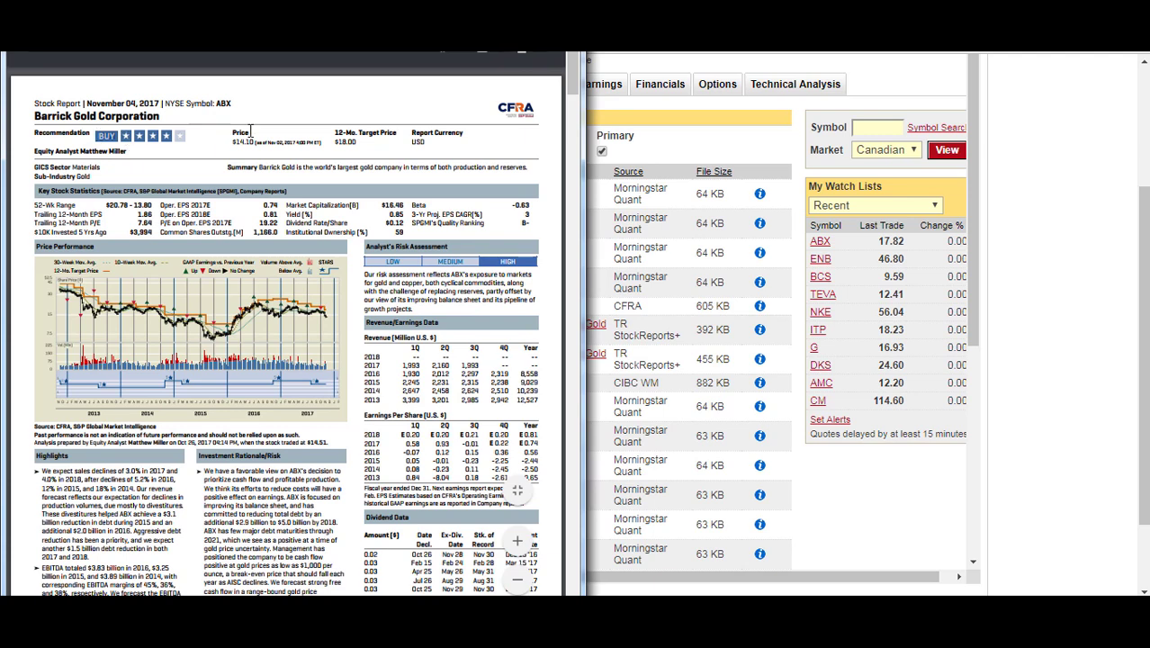
{"action": "mouse_move", "coordinate": [360, 142]}
{"action": "left_mouse_down"}
{"action": "mouse_move", "coordinate": [327, 144]}
{"action": "mouse_move", "coordinate": [366, 141]}
{"action": "left_mouse_up"}
{"action": "left_click", "coordinate": [381, 141]}
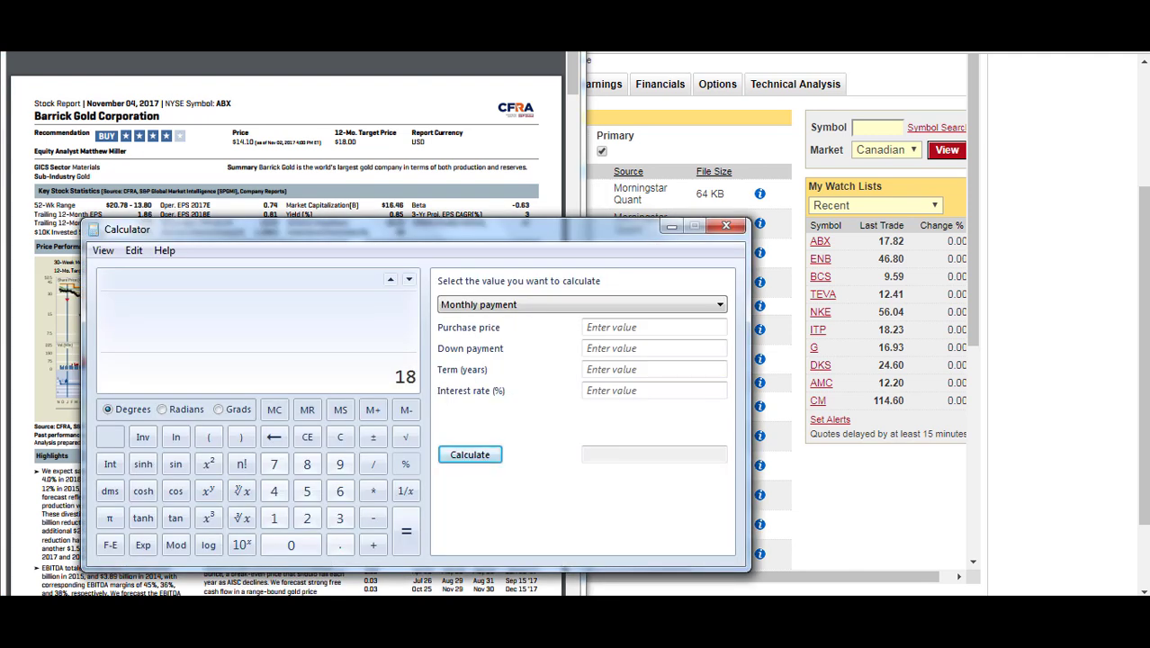
- Multiply 18 by 1.28 in Calculator to get 23.04
{"action": "left_click", "coordinate": [372, 490]}
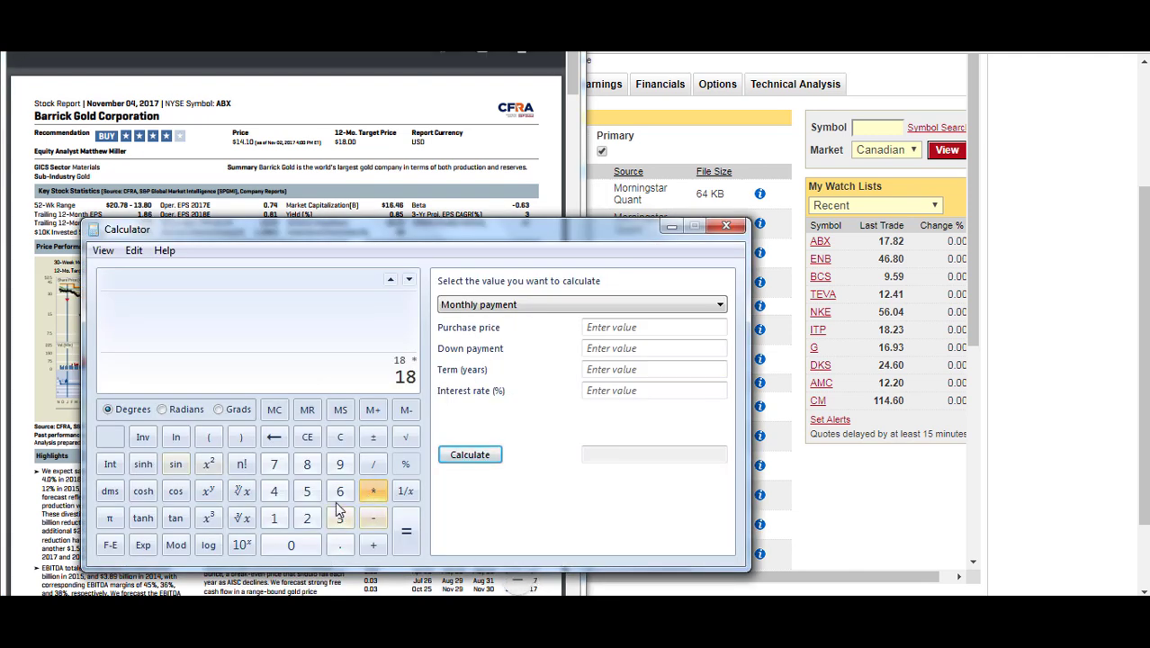
{"action": "left_click", "coordinate": [273, 517]}
{"action": "left_click", "coordinate": [339, 545]}
{"action": "left_click", "coordinate": [306, 517]}
{"action": "left_click", "coordinate": [307, 464]}
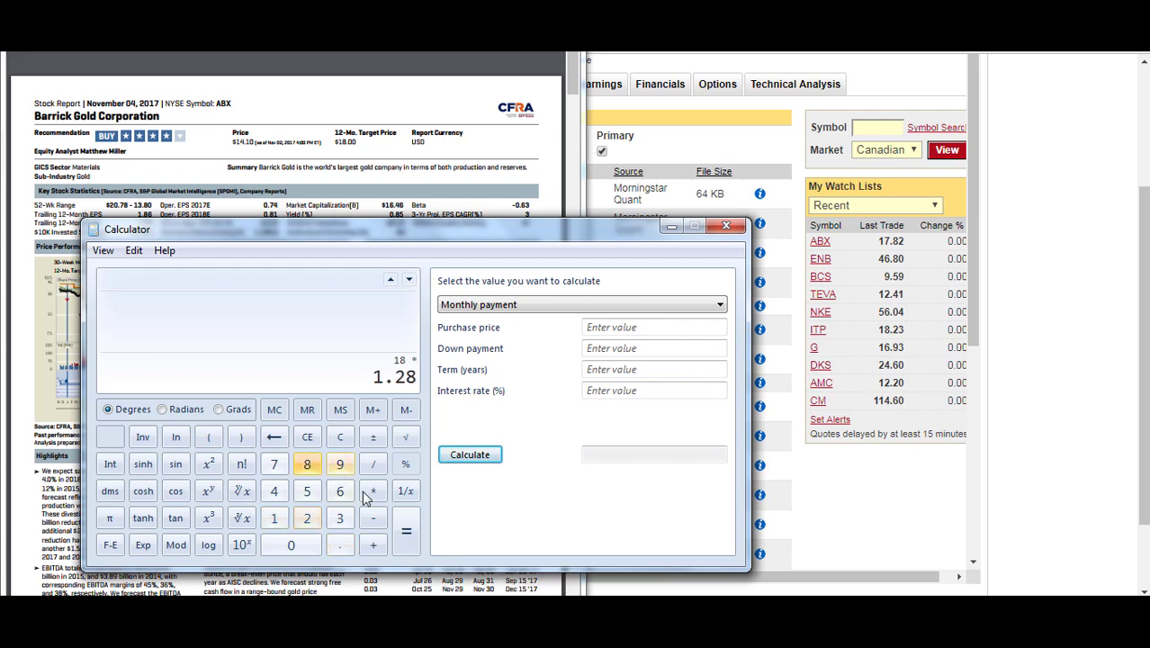
{"action": "left_click", "coordinate": [406, 531]}
- Clear and close Calculator, then close the CFRA Barrick Gold report
{"action": "left_click", "coordinate": [340, 436]}
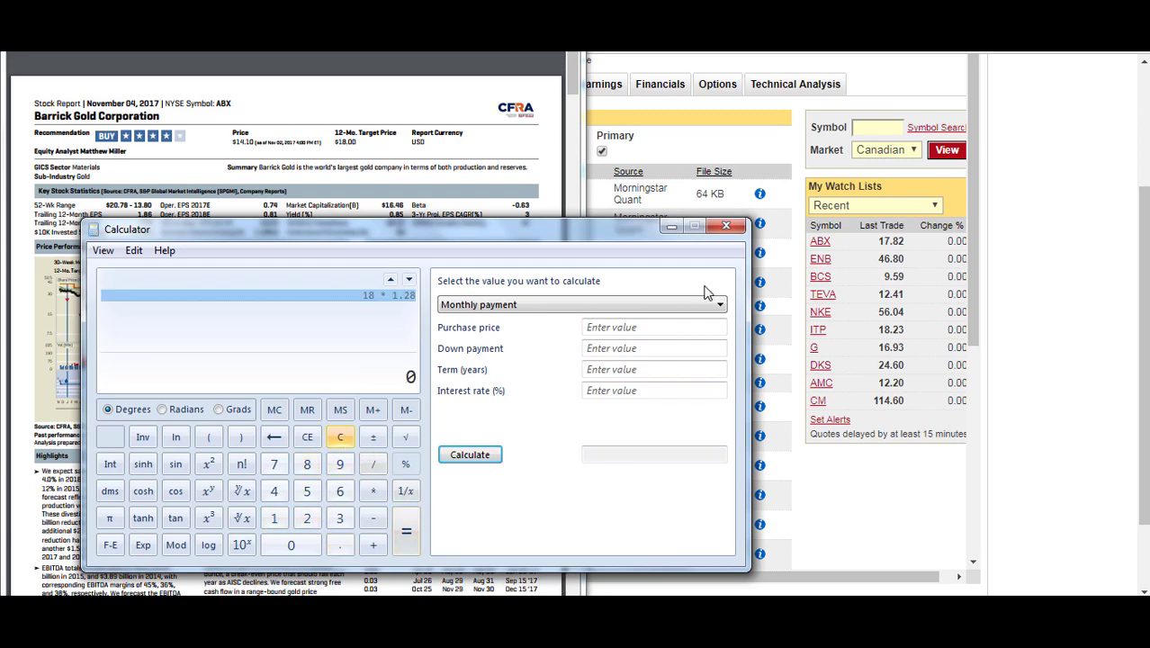
{"action": "left_click", "coordinate": [726, 226]}
{"action": "left_click", "coordinate": [573, 346]}
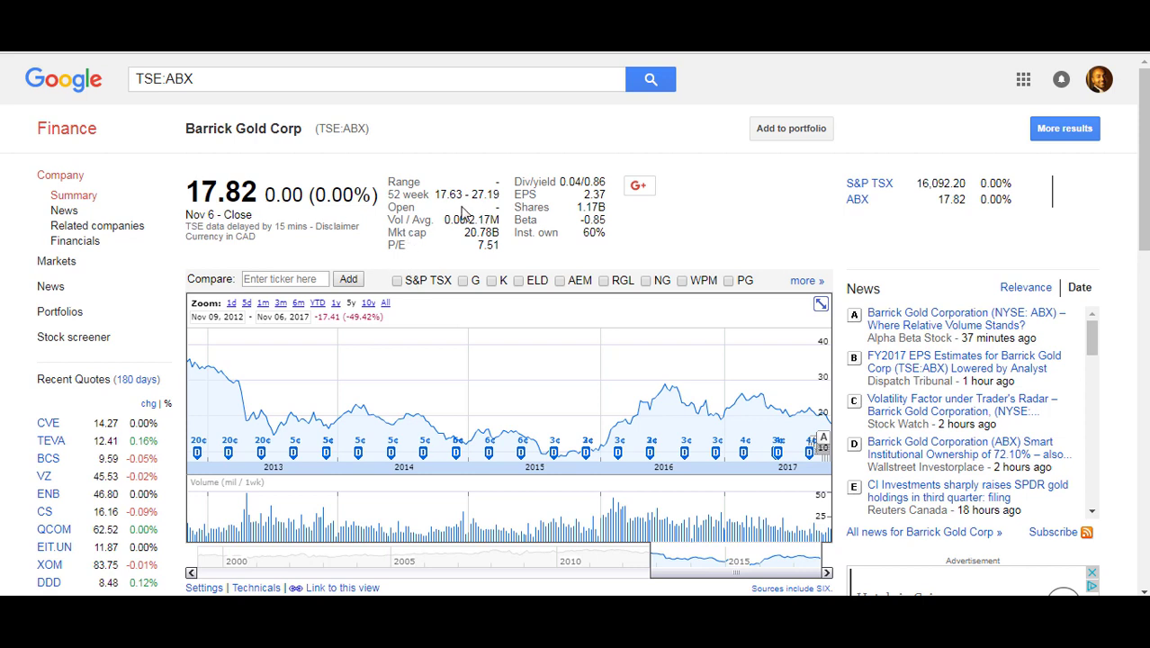
- Highlight Barrick Gold's dividend yield, EPS and ownership figures, then scroll down to Related companies
{"action": "left_click_drag", "start_coordinate": [580, 181], "coordinate": [605, 235]}
{"action": "left_click", "coordinate": [600, 177]}
{"action": "scroll", "coordinate": [1103, 300], "scroll_direction": "down", "scroll_amount": 3}
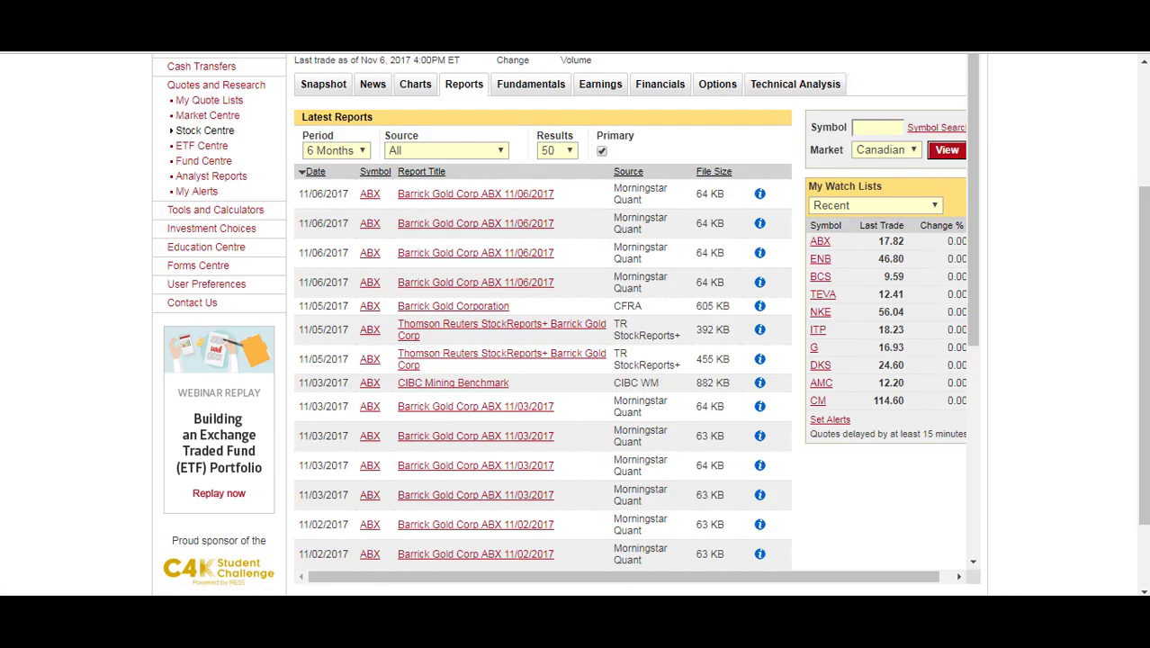
- Open Account Information and scroll through the RESP and TFSA balances and total market value
{"action": "scroll", "coordinate": [843, 76], "scroll_direction": "up", "scroll_amount": 3}
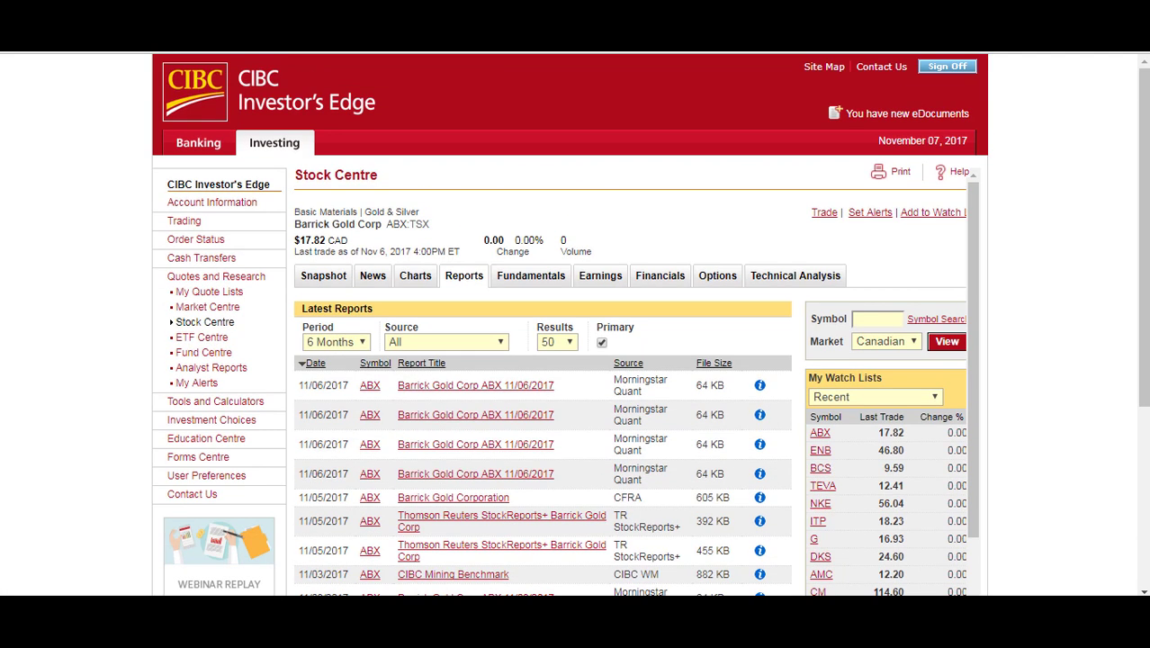
{"action": "left_click", "coordinate": [209, 203]}
{"action": "scroll", "coordinate": [1040, 154], "scroll_direction": "down", "scroll_amount": 2}
{"action": "scroll", "coordinate": [540, 315], "scroll_direction": "down", "scroll_amount": 2}
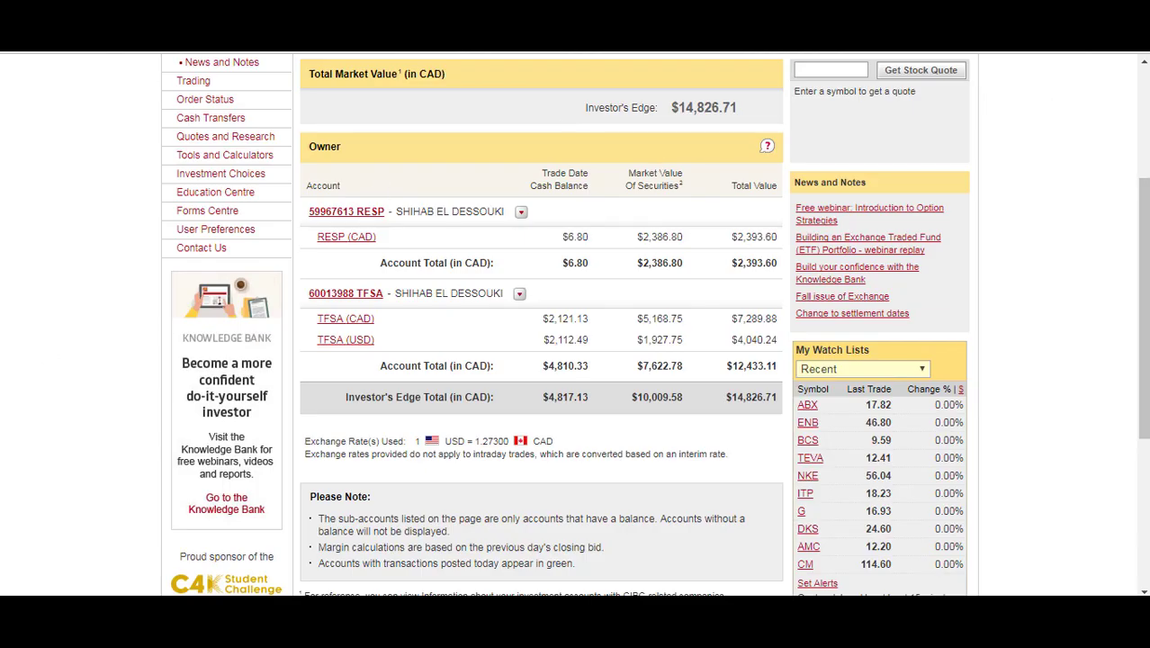
{"action": "scroll", "coordinate": [358, 274], "scroll_direction": "up", "scroll_amount": 3}
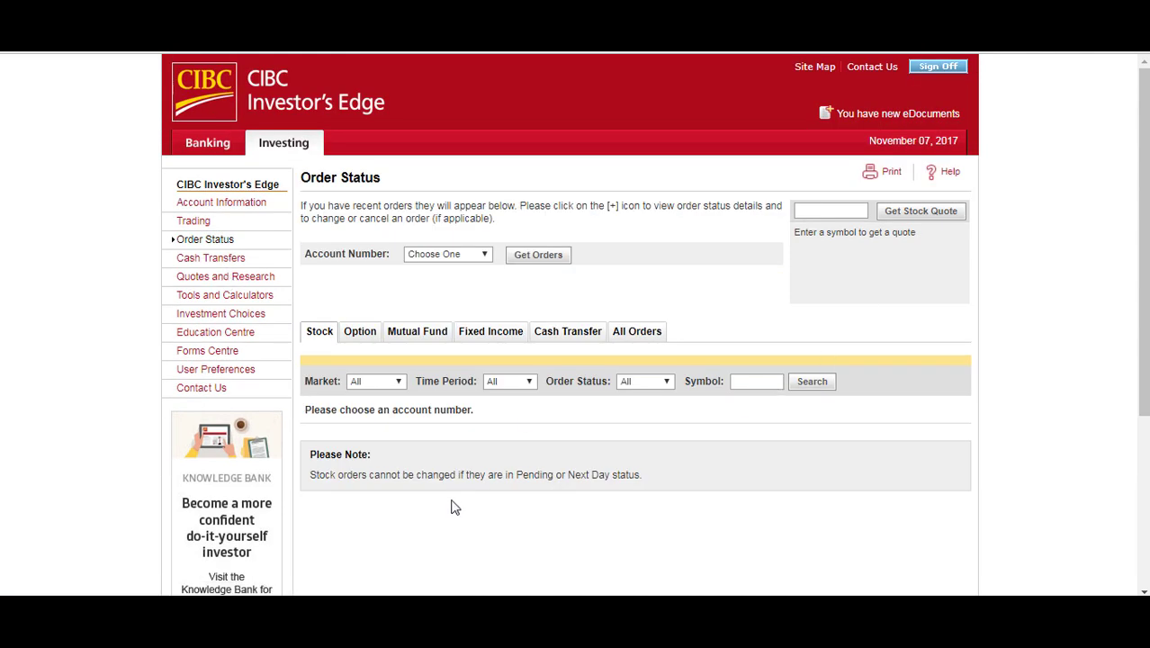
- Load the TFSA account's open orders on Order Status: BCS buy; ENB, HBC, CUF.UN sells
{"action": "left_click", "coordinate": [455, 257]}
{"action": "left_click", "coordinate": [456, 288]}
{"action": "left_click", "coordinate": [535, 259]}
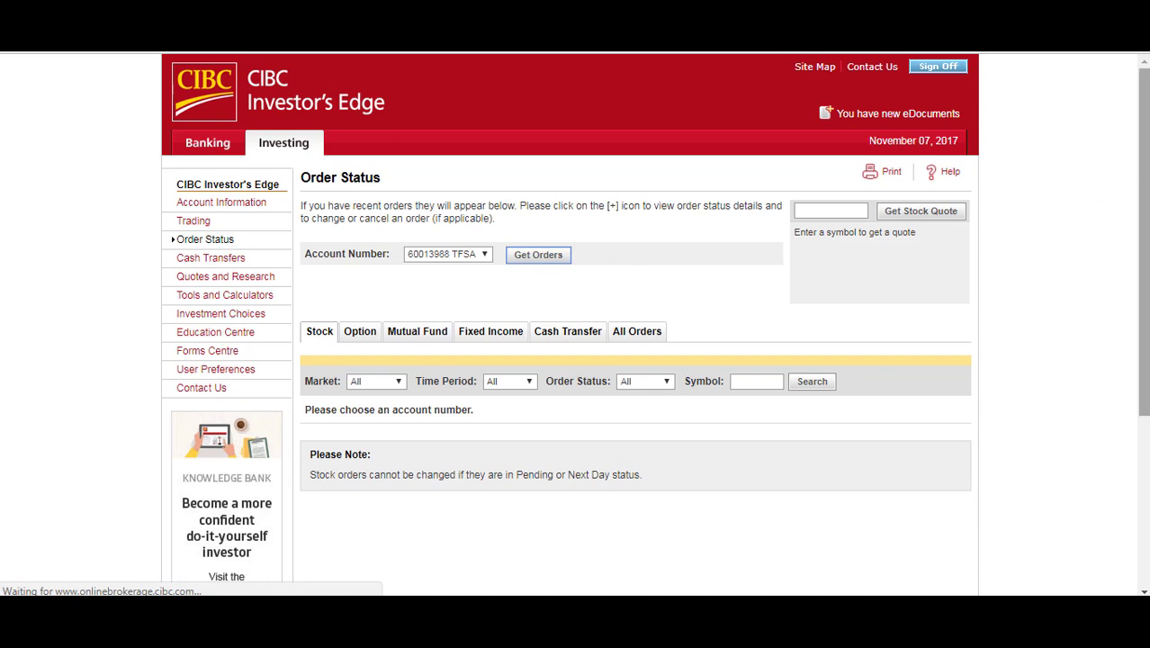
{"action": "scroll", "coordinate": [623, 388], "scroll_direction": "down", "scroll_amount": 5}
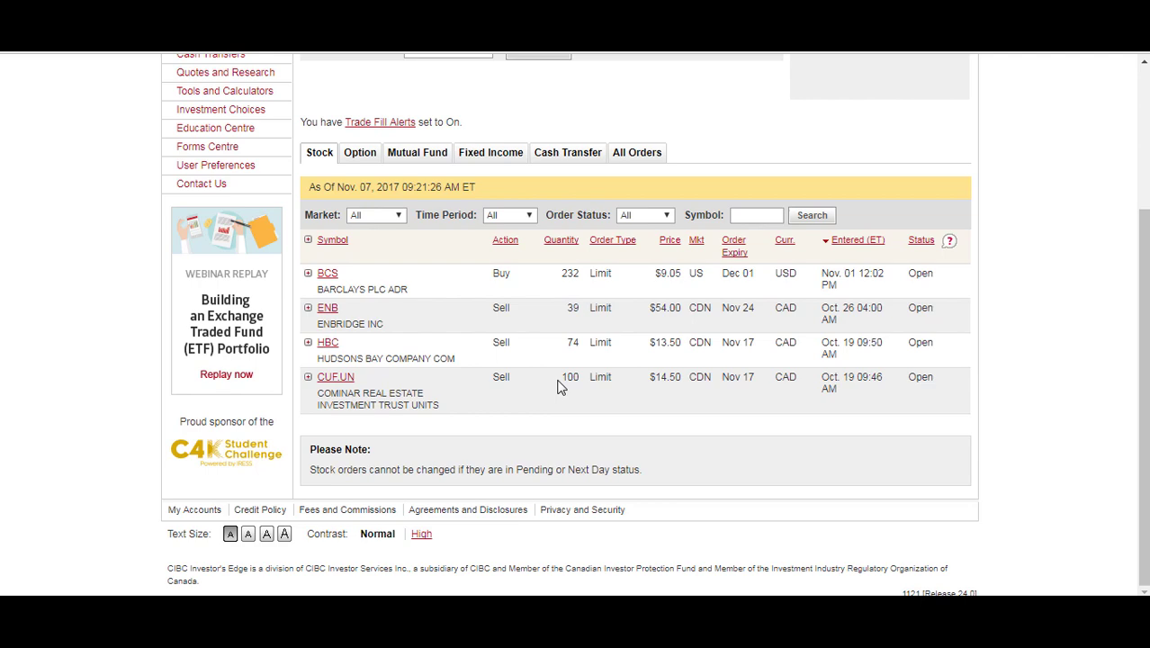
{"action": "left_click_drag", "start_coordinate": [1142, 396], "coordinate": [1142, 256]}
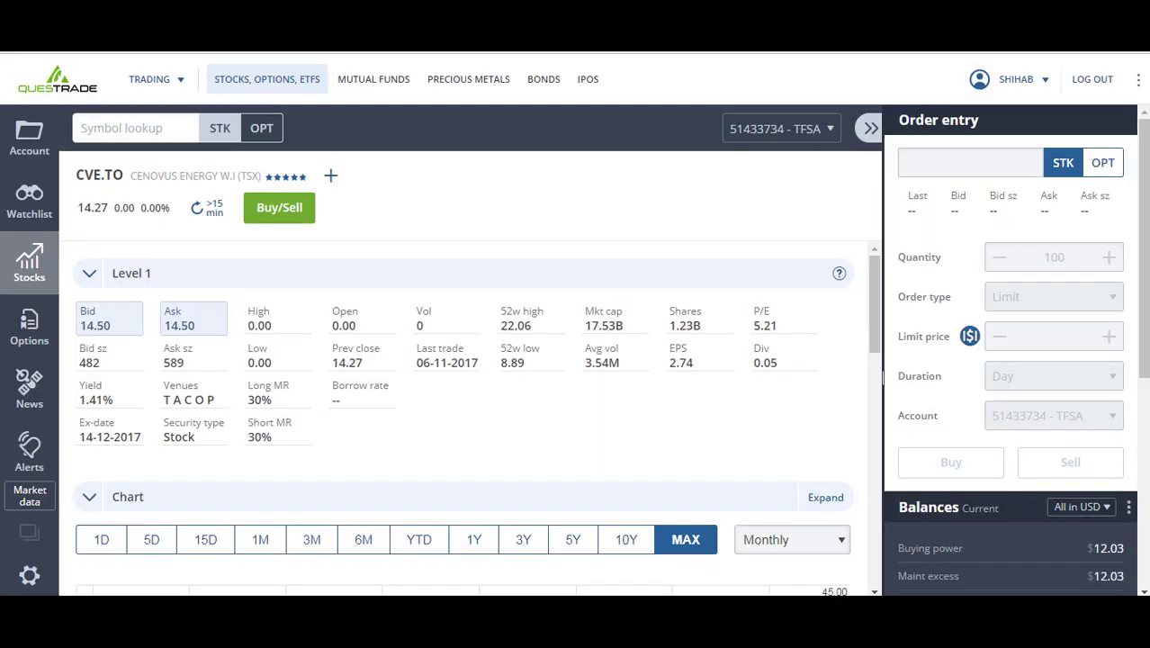
- Check Questrade's open orders and the 138-share TEVA position
{"action": "left_click", "coordinate": [31, 141]}
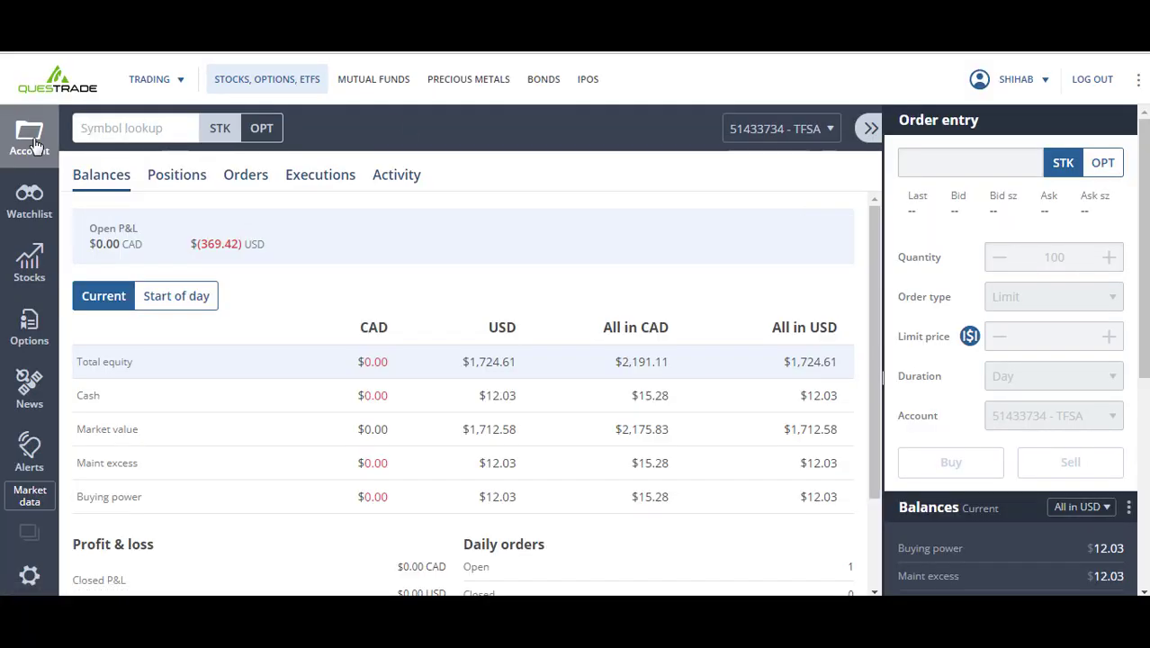
{"action": "left_click", "coordinate": [256, 180]}
{"action": "left_click", "coordinate": [176, 178]}
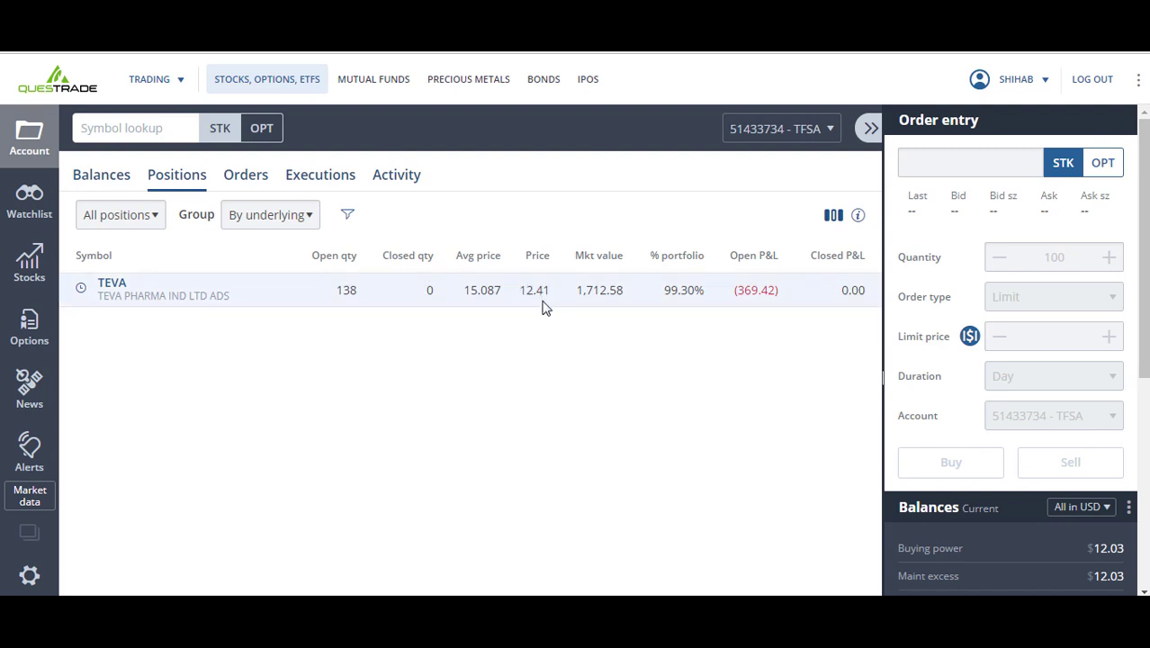
- Look up the TEVA stock quote via Symbol lookup
{"action": "left_click", "coordinate": [145, 130]}
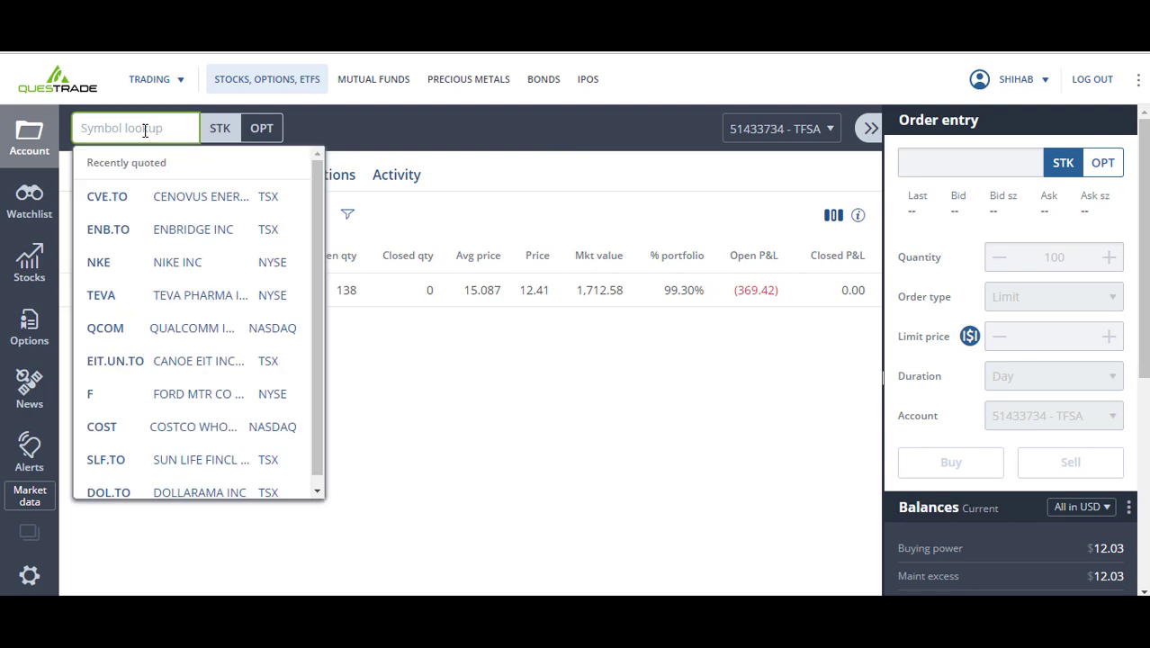
{"action": "type", "text": "TEVA"}
{"action": "left_click", "coordinate": [176, 160]}
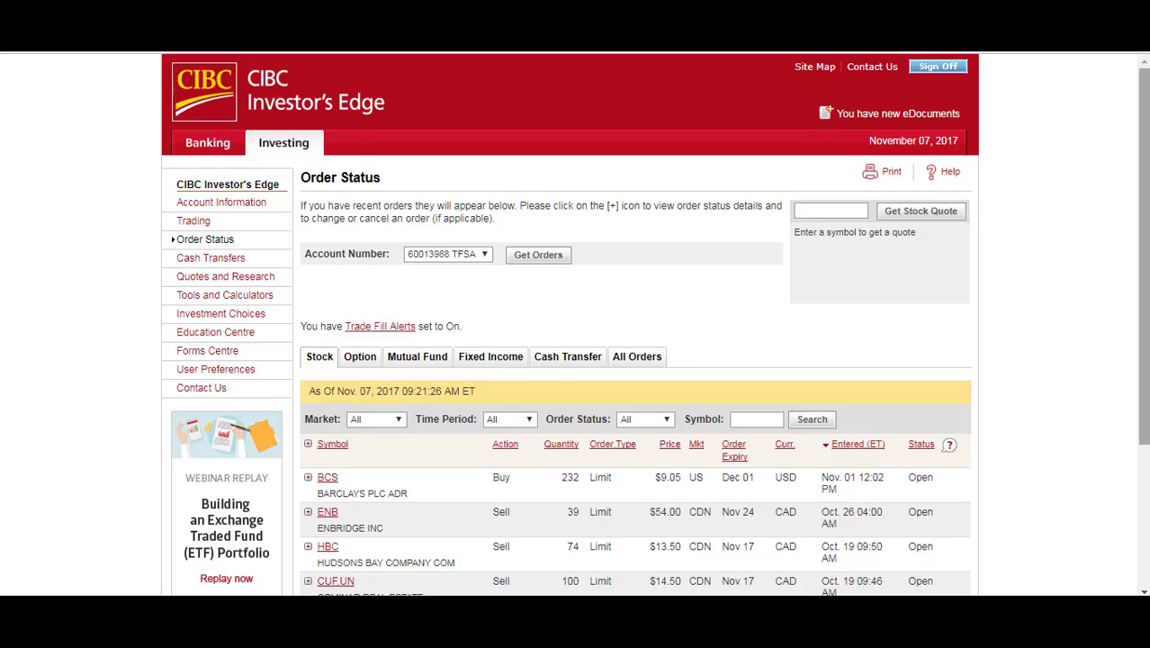
- Scroll down and back up through the full list of open TFSA stock orders
{"action": "scroll", "coordinate": [576, 360], "scroll_direction": "down", "scroll_amount": 3}
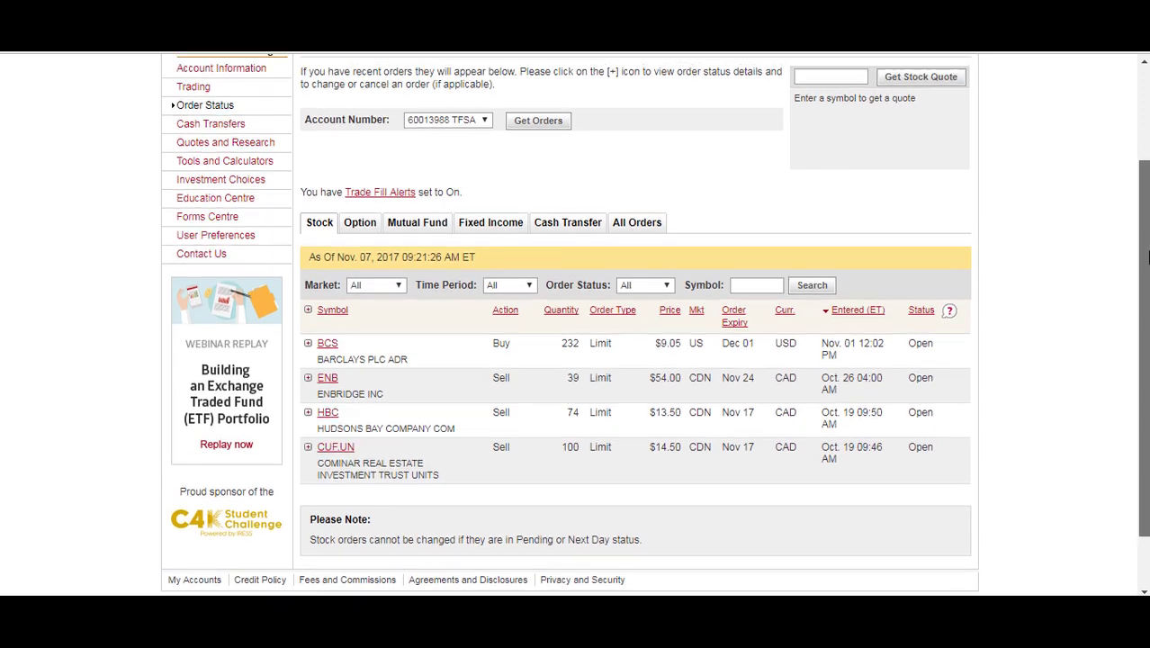
{"action": "scroll", "coordinate": [576, 360], "scroll_direction": "up", "scroll_amount": 3}
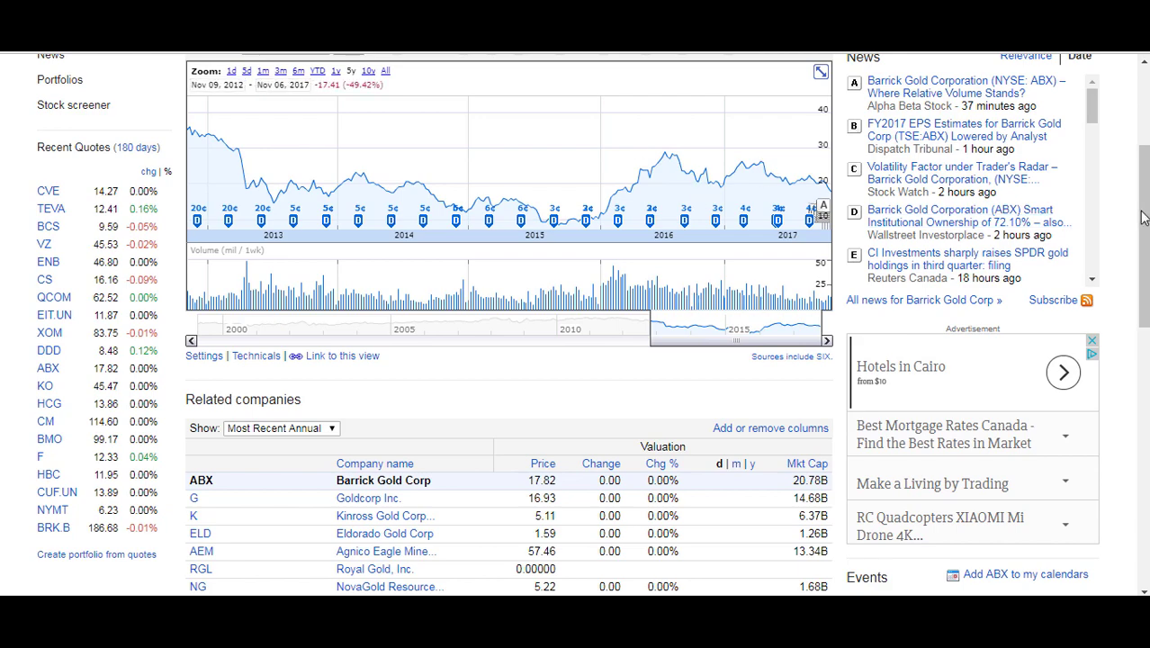
- Scroll through Barrick Gold's related gold-mining companies and prices, then back to the top
{"action": "left_click_drag", "start_coordinate": [1141, 263], "coordinate": [1140, 298]}
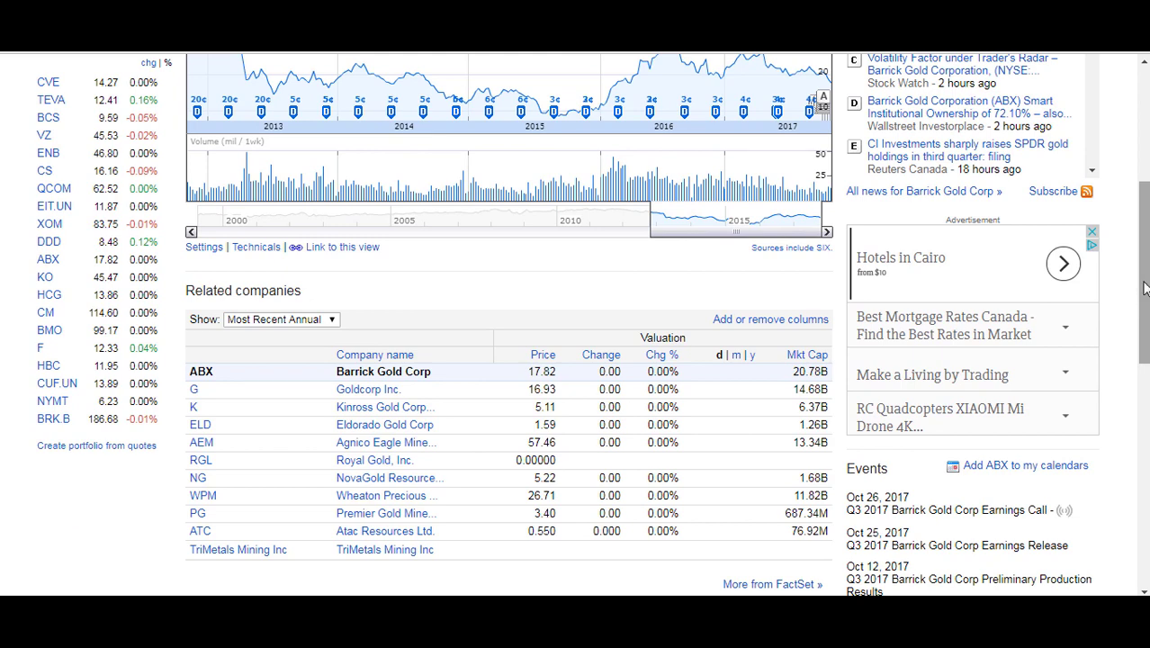
{"action": "scroll", "coordinate": [576, 324], "scroll_direction": "up", "scroll_amount": 4}
- Scroll the order status, glance at the Cash Transfers form, then return to Account Information
{"action": "key", "text": "ctrl+Tab"}
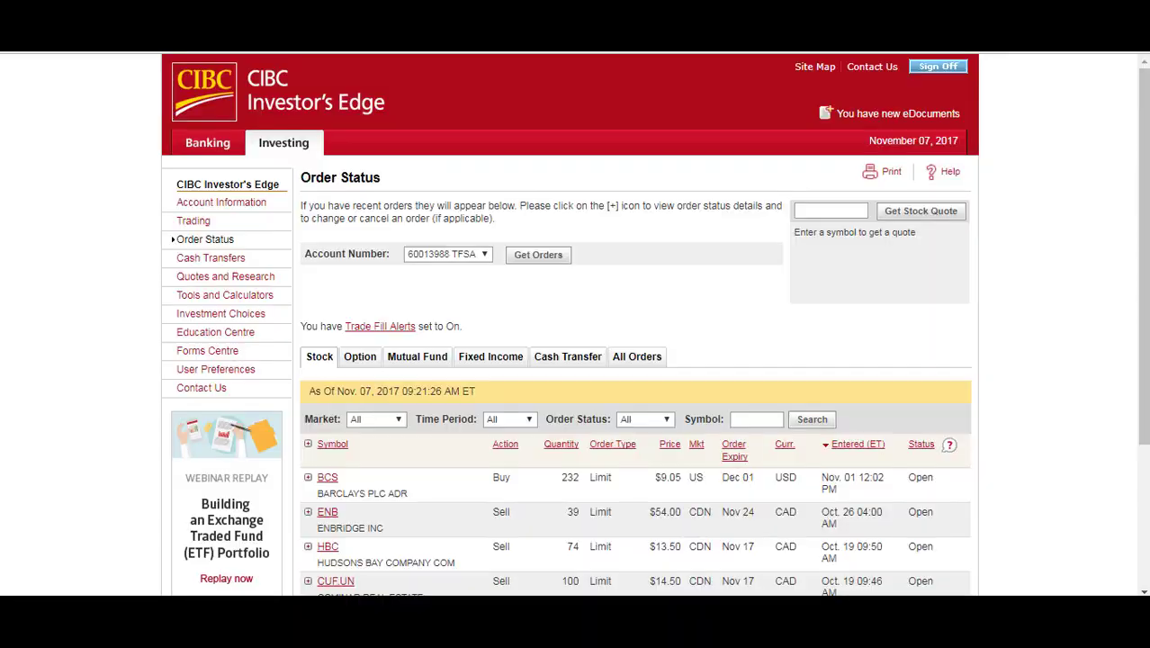
{"action": "scroll", "coordinate": [530, 459], "scroll_direction": "down", "scroll_amount": 2}
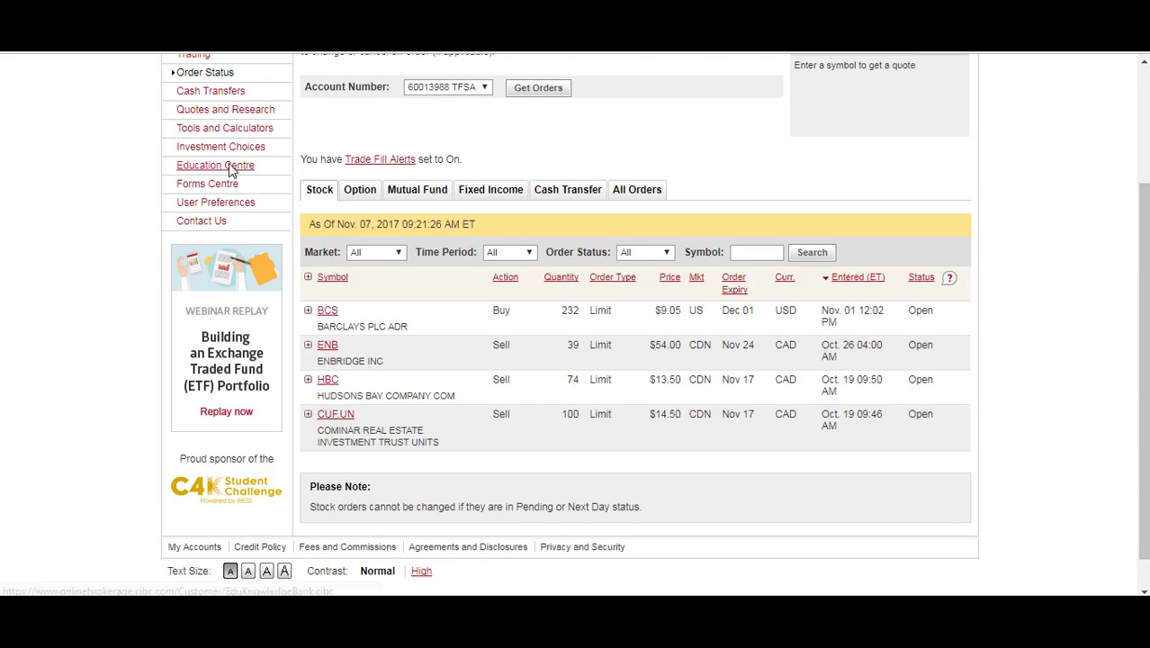
{"action": "scroll", "coordinate": [746, 234], "scroll_direction": "up", "scroll_amount": 2}
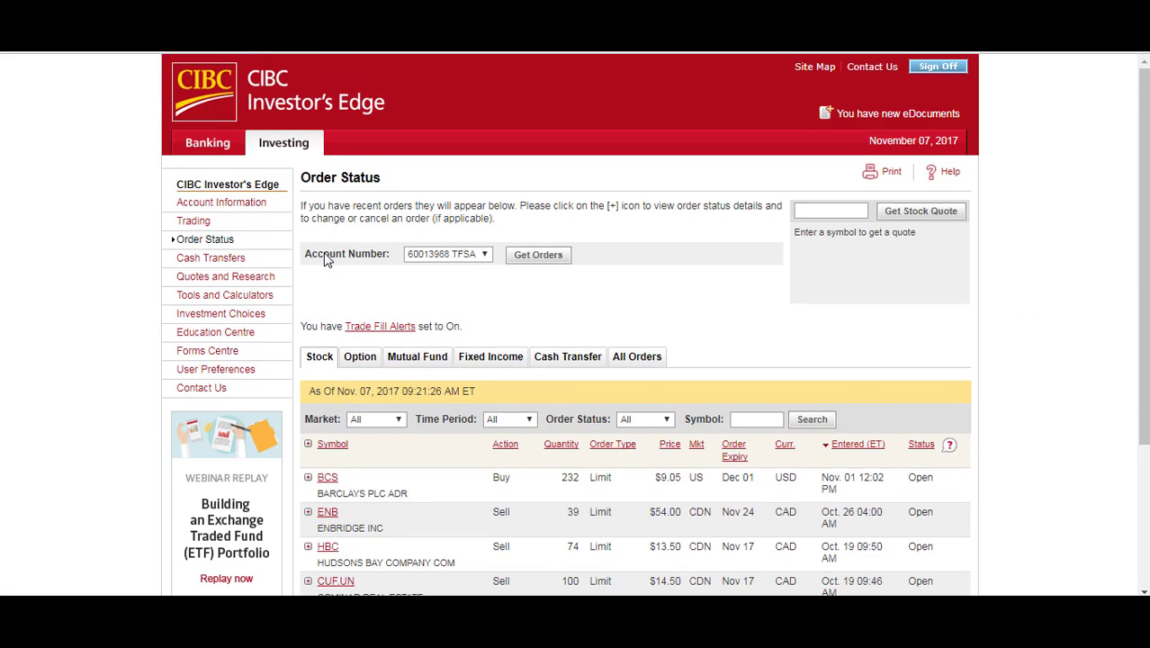
{"action": "left_click", "coordinate": [222, 259]}
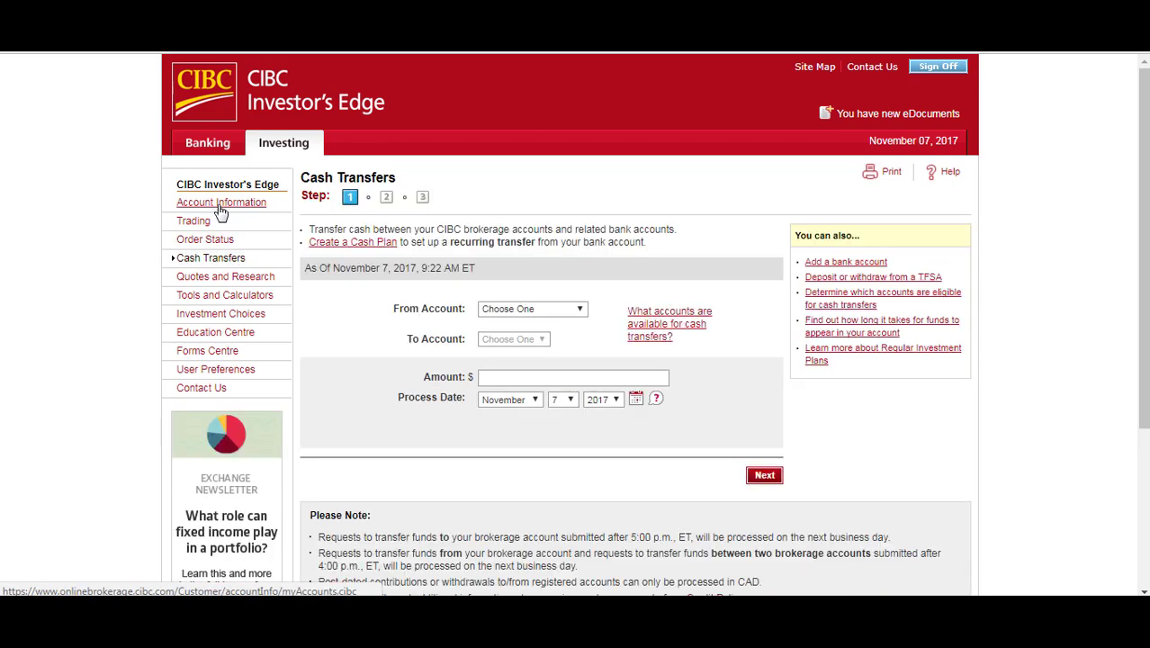
{"action": "left_click", "coordinate": [220, 206]}
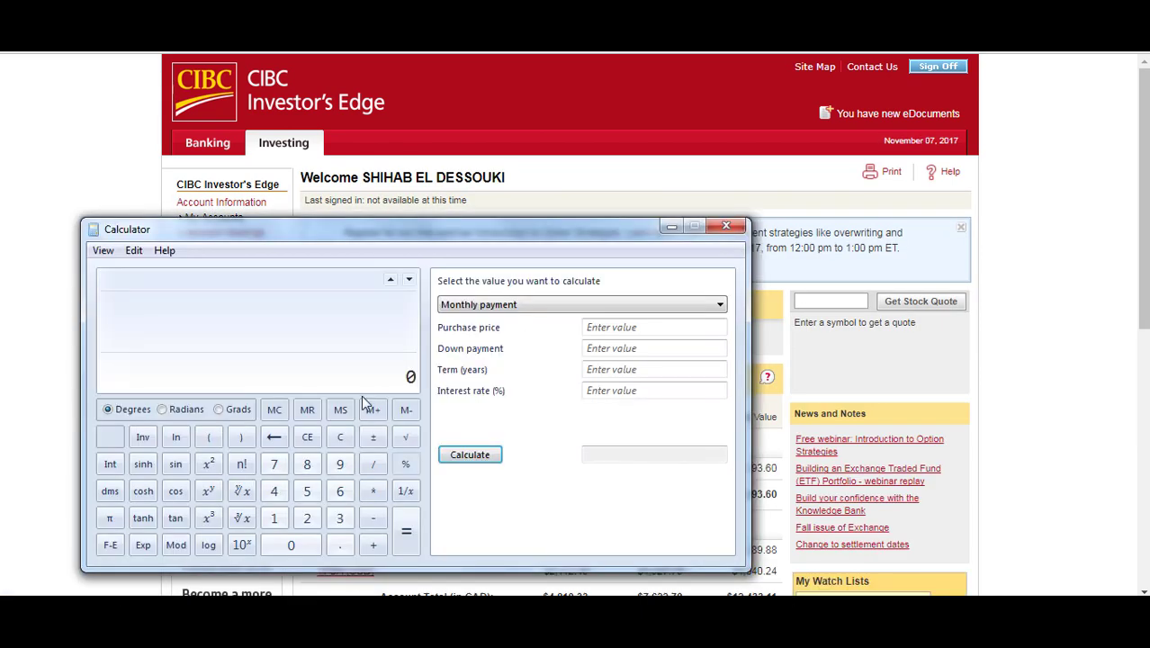
- Compute 2121 − 7 = 2114, divide by 16.5 to get about 128.12, and close Calculator
{"action": "type", "text": "2121 - 7"}
{"action": "key", "text": "Return"}
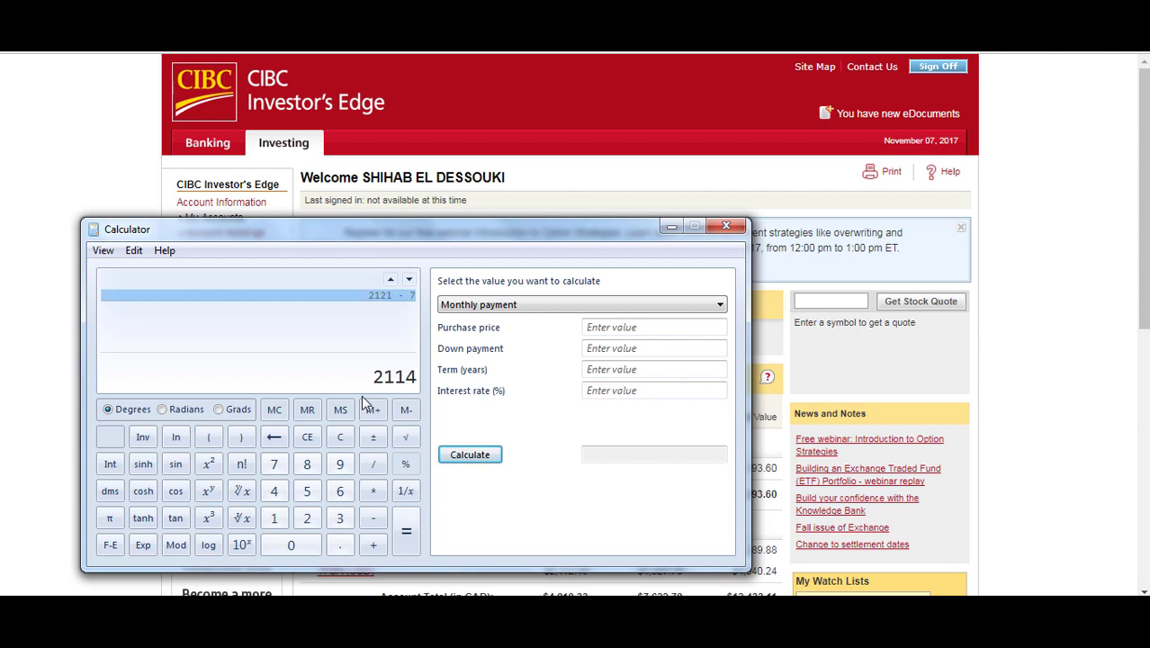
{"action": "left_click", "coordinate": [372, 463]}
{"action": "left_click", "coordinate": [275, 522]}
{"action": "left_click", "coordinate": [340, 490]}
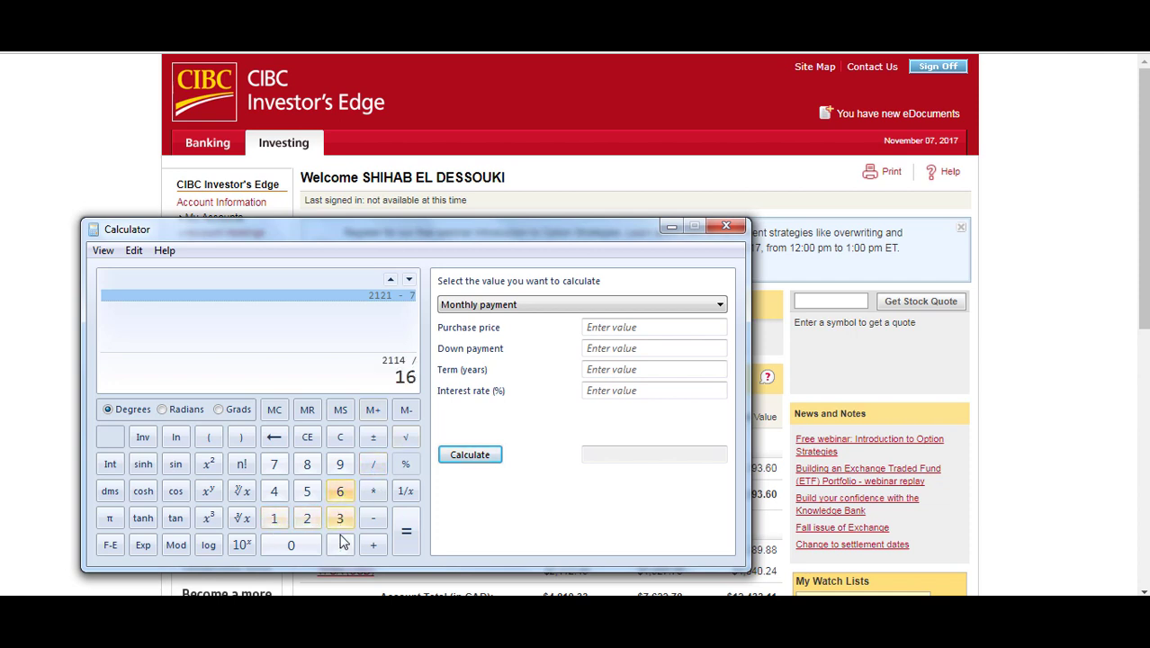
{"action": "left_click", "coordinate": [340, 544]}
{"action": "left_click", "coordinate": [306, 495]}
{"action": "left_click", "coordinate": [406, 540]}
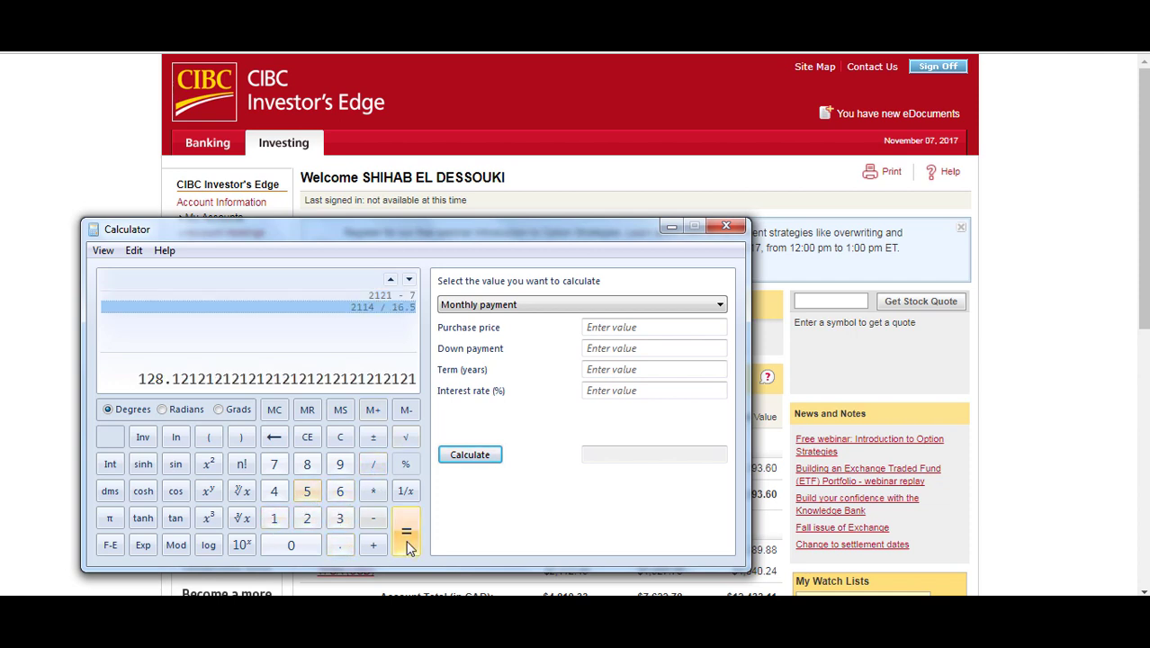
{"action": "left_click", "coordinate": [729, 226]}
- Go to Quotes and Research and start a trade order for ABX
{"action": "scroll", "coordinate": [398, 226], "scroll_direction": "down", "scroll_amount": 3}
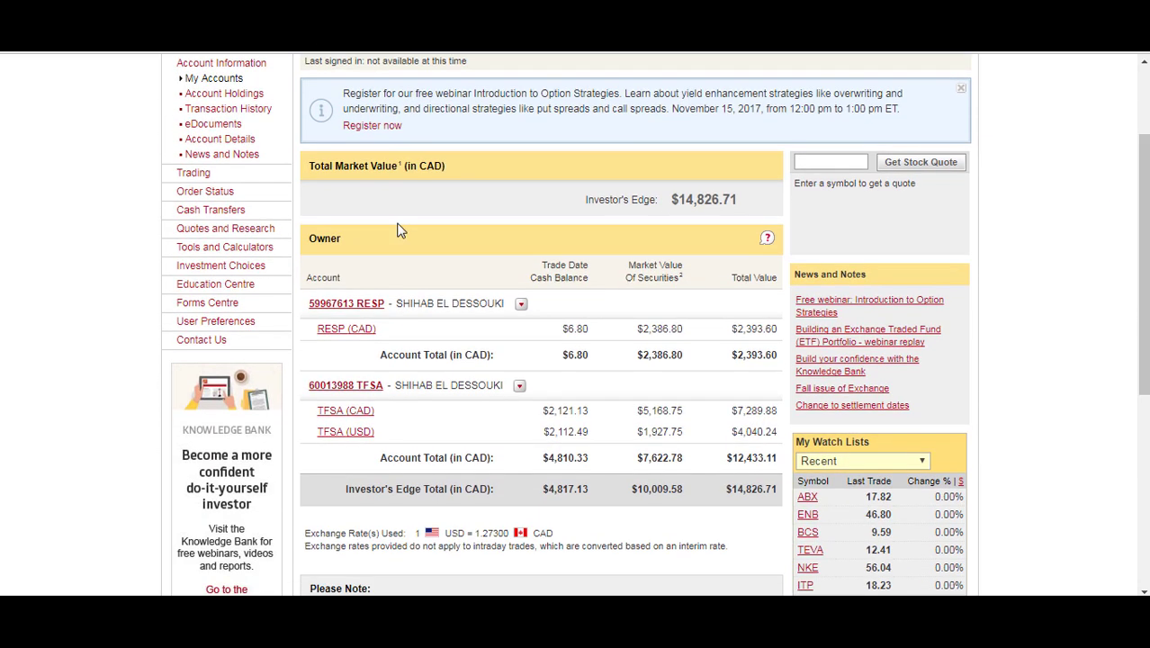
{"action": "left_click", "coordinate": [245, 226]}
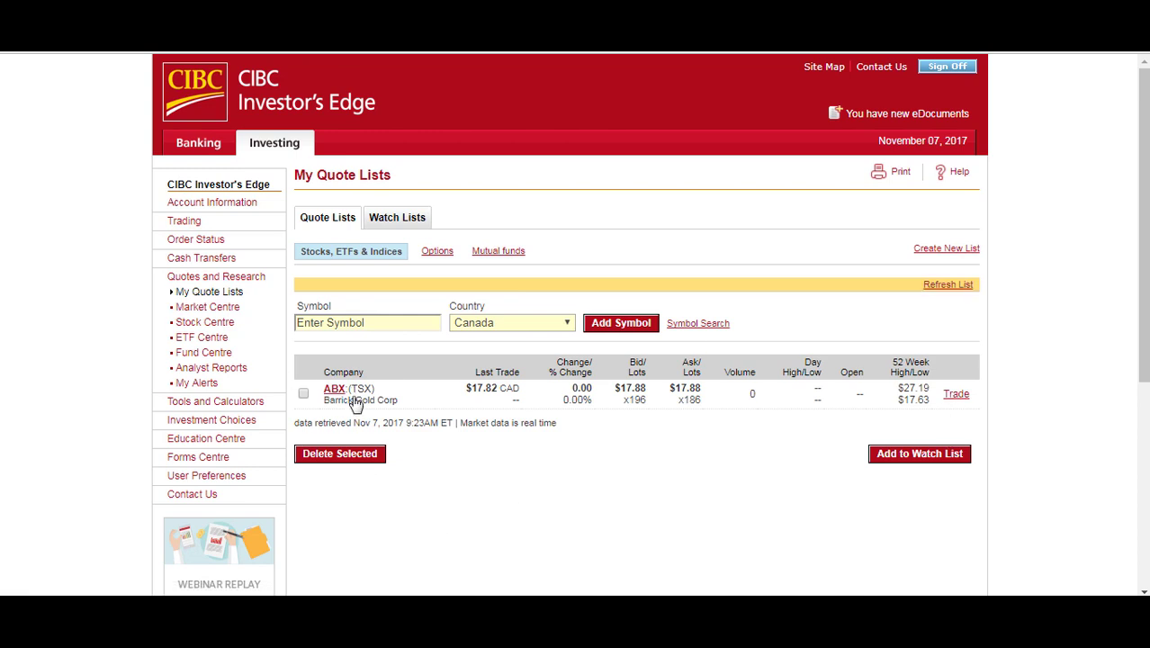
{"action": "left_click", "coordinate": [955, 394]}
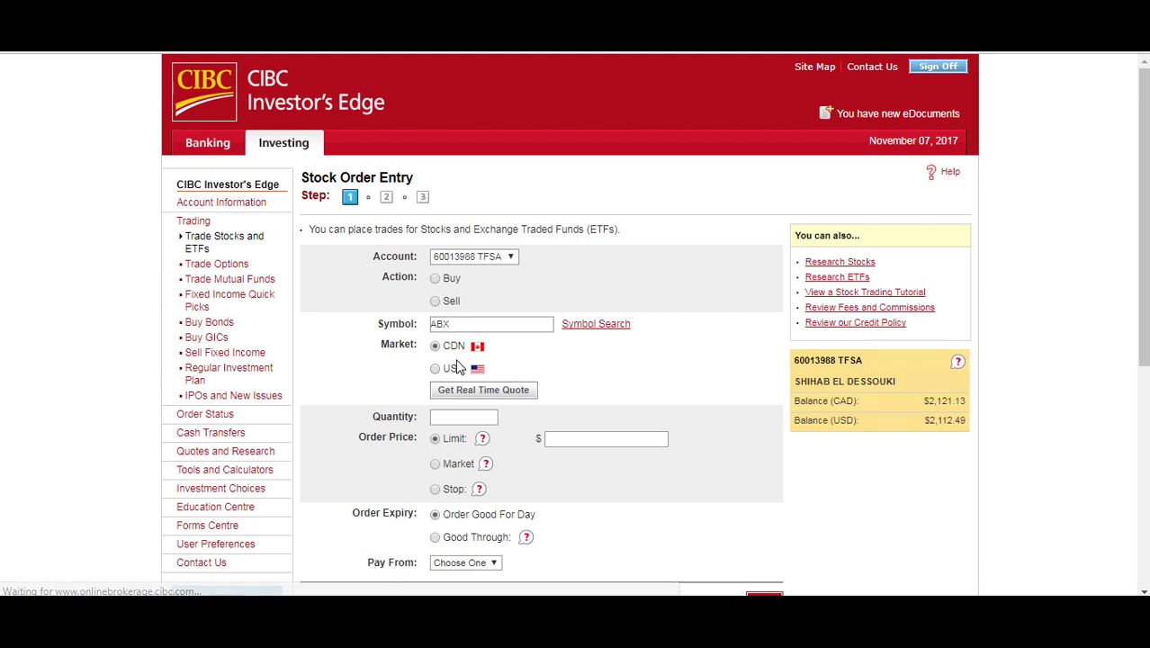
- Enter 128 shares at a 16.5 limit price, good through December 7
{"action": "left_click", "coordinate": [463, 416]}
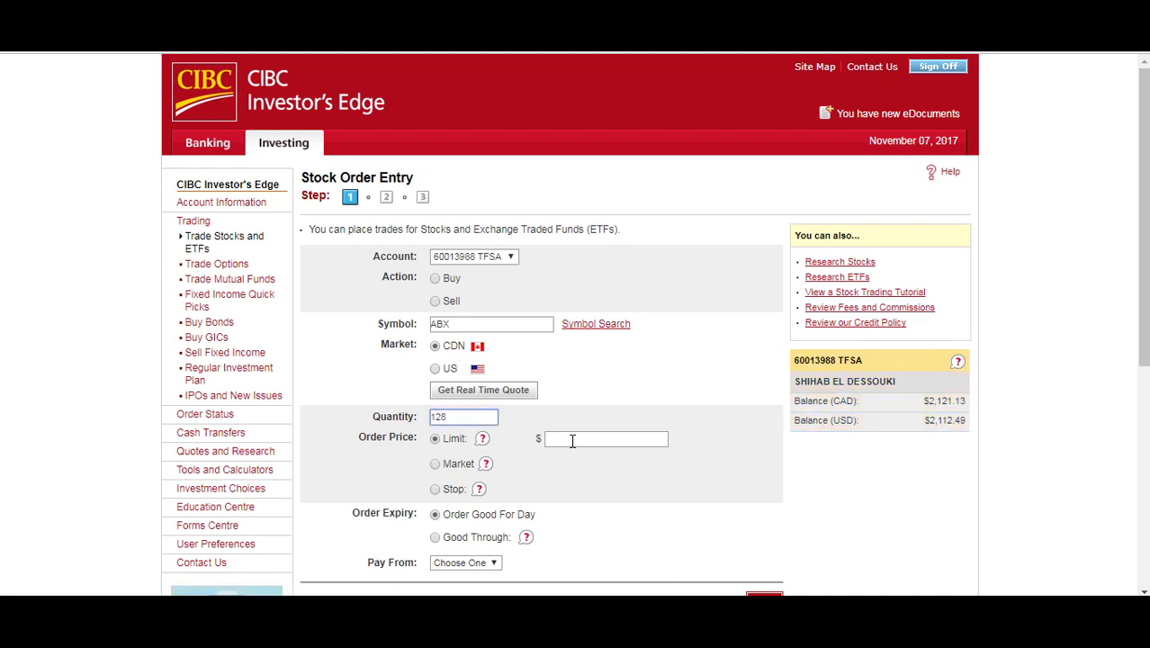
{"action": "left_click", "coordinate": [572, 440]}
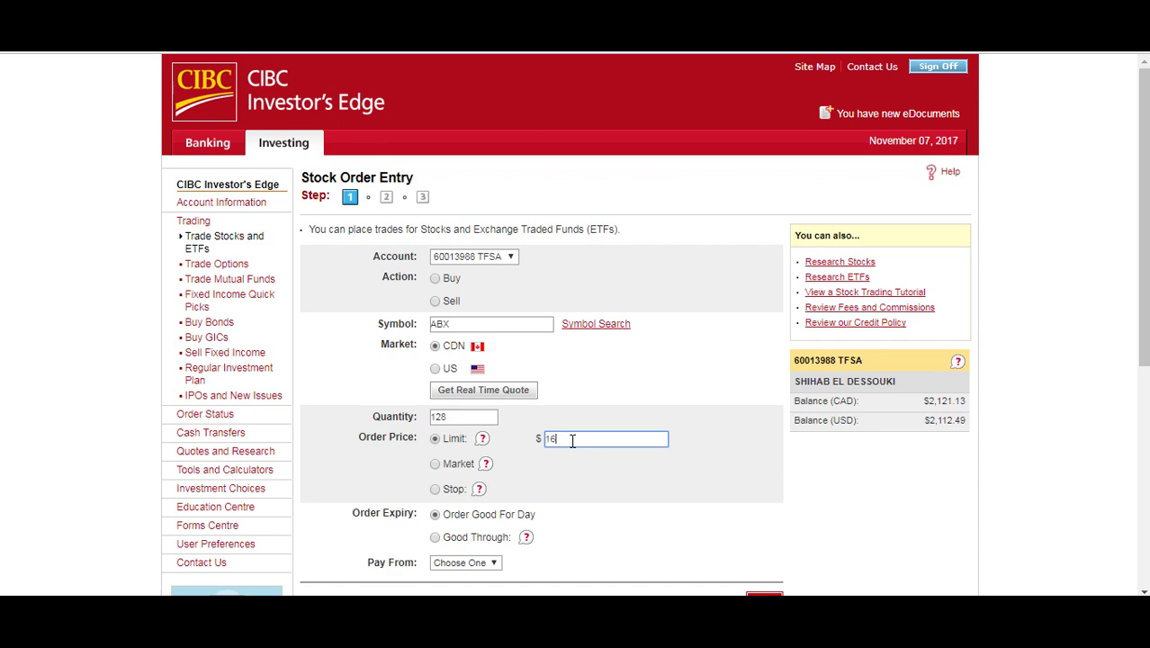
{"action": "left_click", "coordinate": [488, 537]}
{"action": "scroll", "coordinate": [569, 424], "scroll_direction": "down", "scroll_amount": 2}
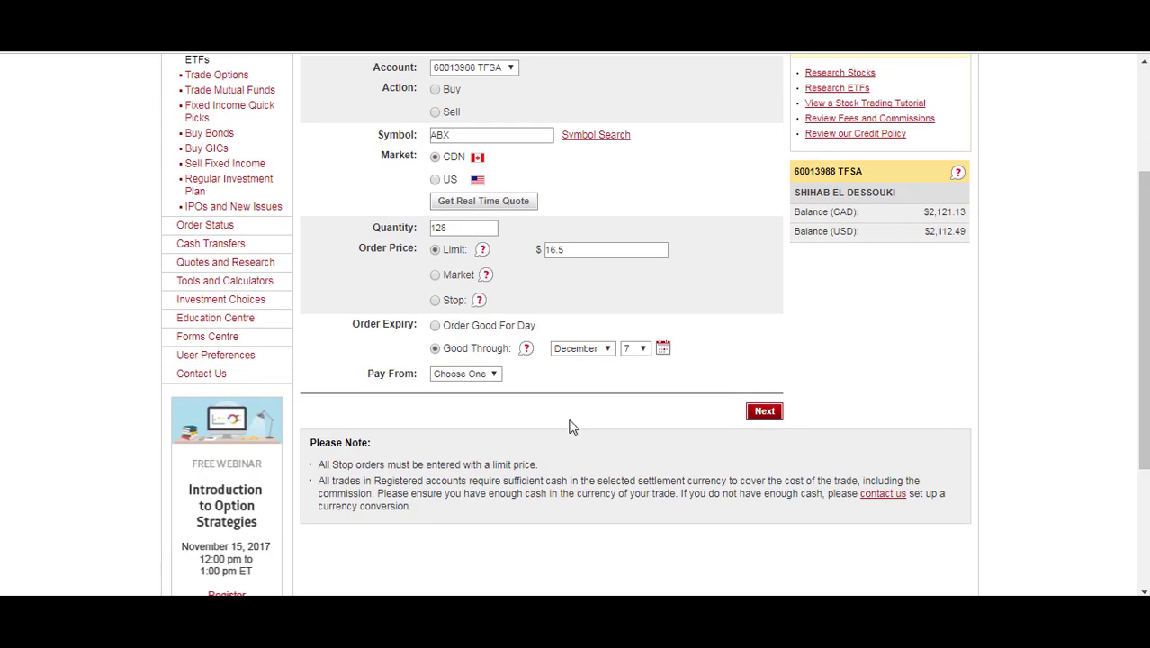
- Make the order a buy paid from the CAD TFSA account
{"action": "left_click", "coordinate": [482, 374]}
{"action": "left_click", "coordinate": [483, 373]}
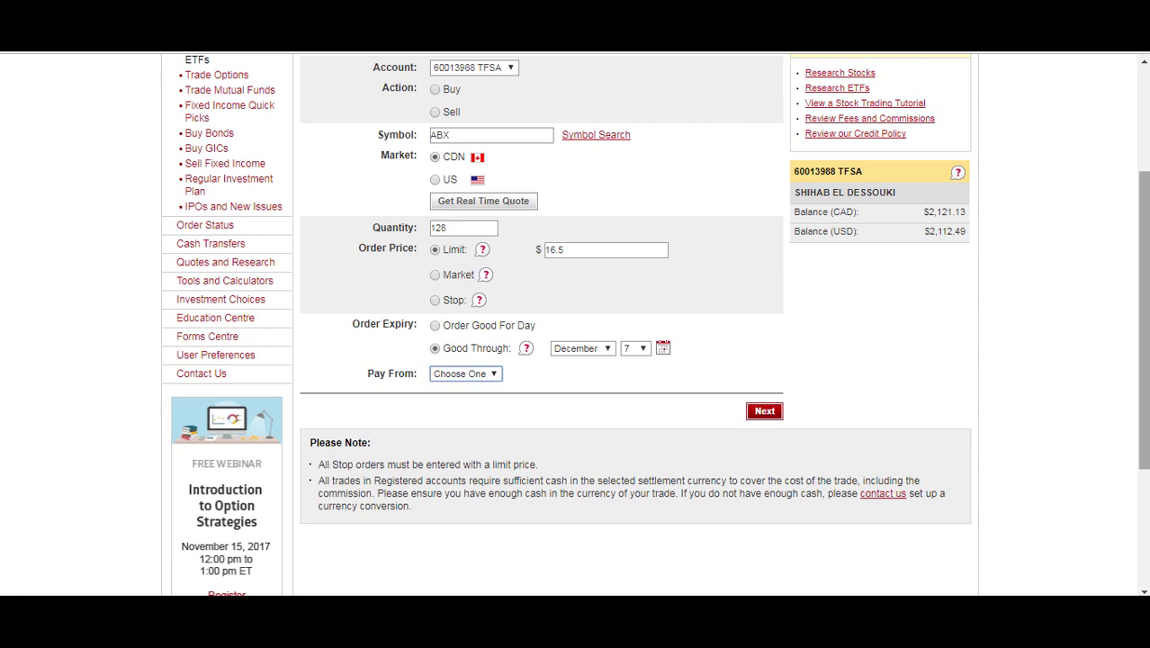
{"action": "scroll", "coordinate": [1091, 342], "scroll_direction": "up", "scroll_amount": 1}
{"action": "left_click", "coordinate": [435, 165]}
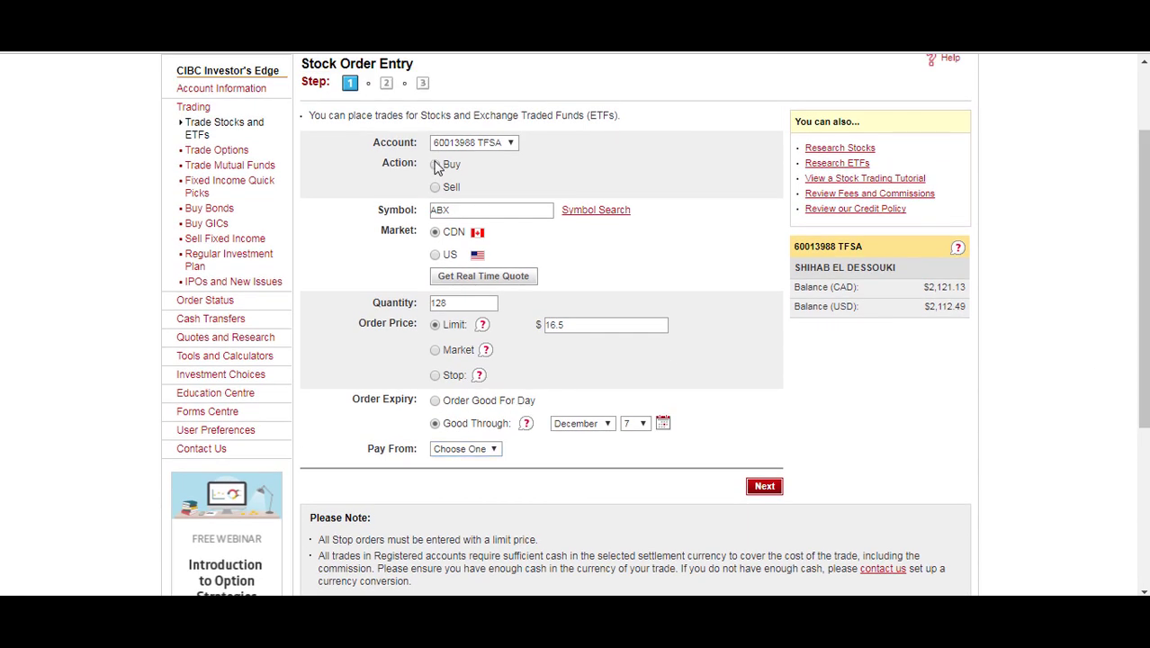
{"action": "left_click", "coordinate": [499, 448]}
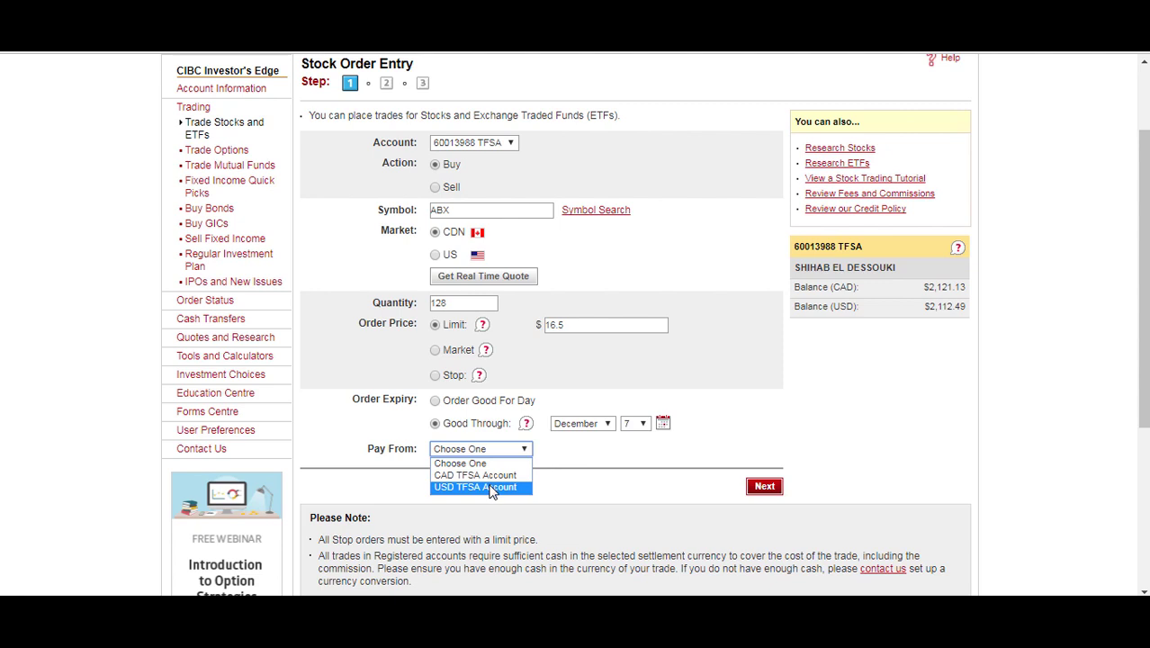
{"action": "left_click", "coordinate": [491, 475]}
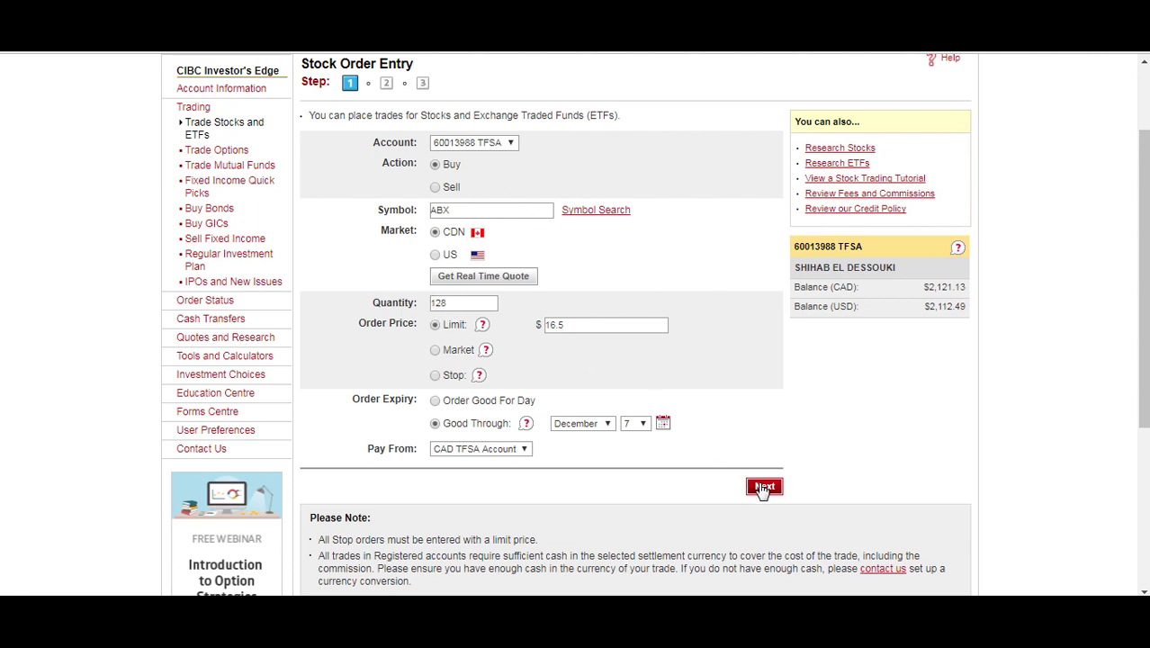
- Get a real-time quote for ABX and continue to order verification
{"action": "left_click", "coordinate": [523, 282]}
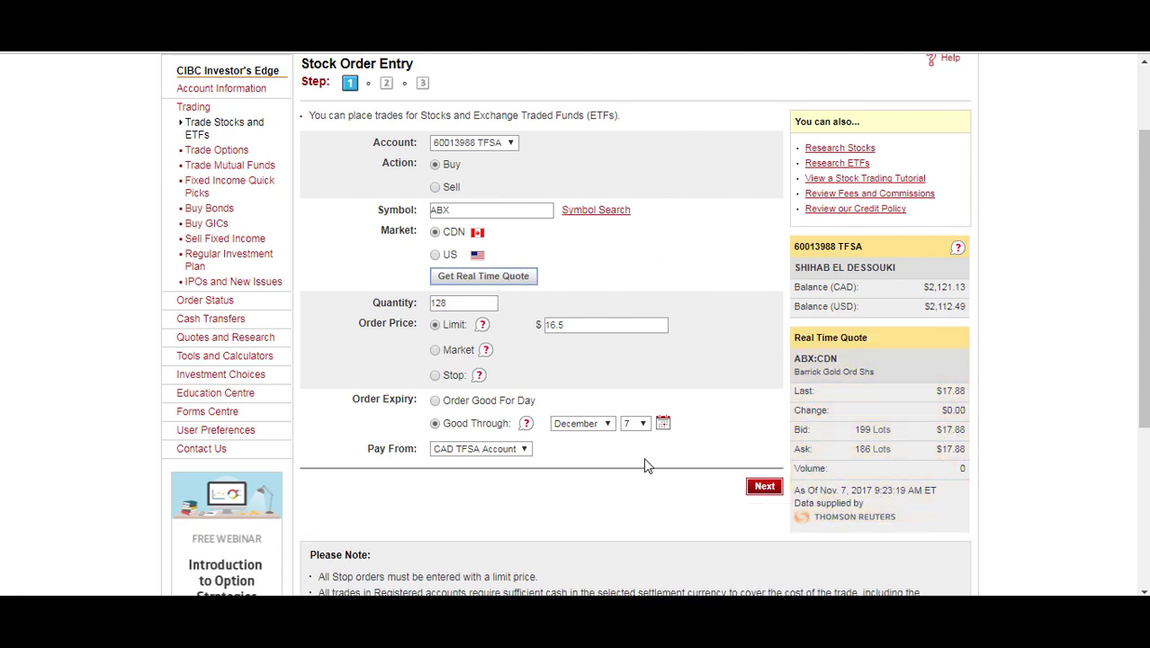
{"action": "left_click", "coordinate": [629, 528]}
{"action": "left_click", "coordinate": [766, 490]}
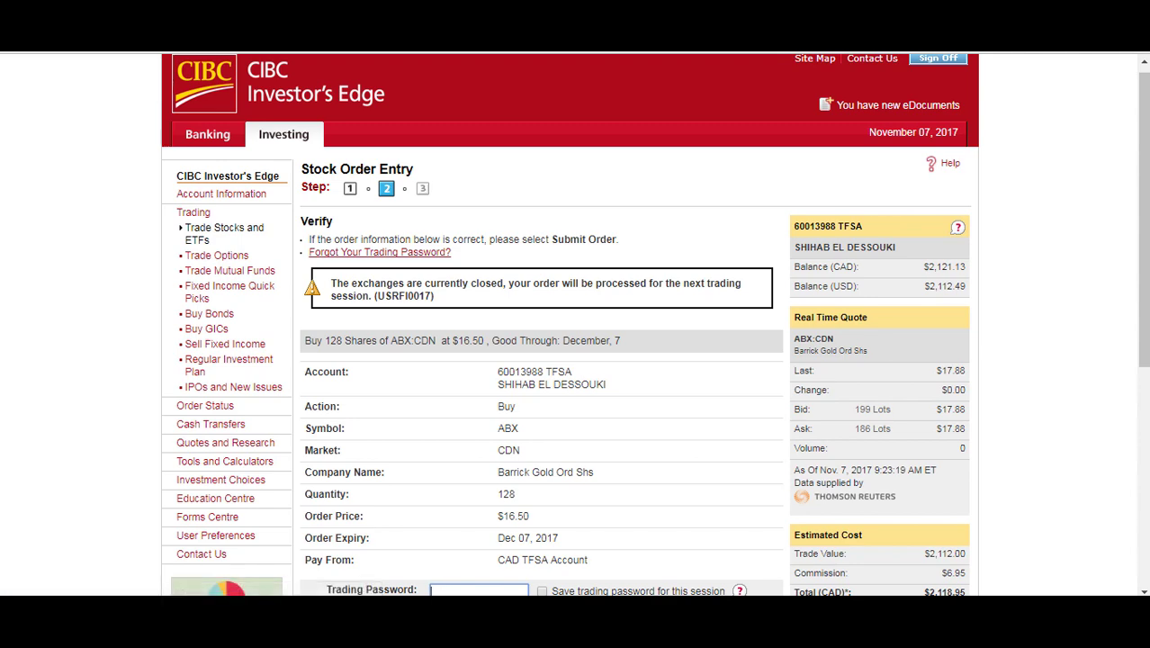
- Review the $2,118.95 estimated total, enter the trading password, and submit the order
{"action": "scroll", "coordinate": [588, 212], "scroll_direction": "down", "scroll_amount": 3}
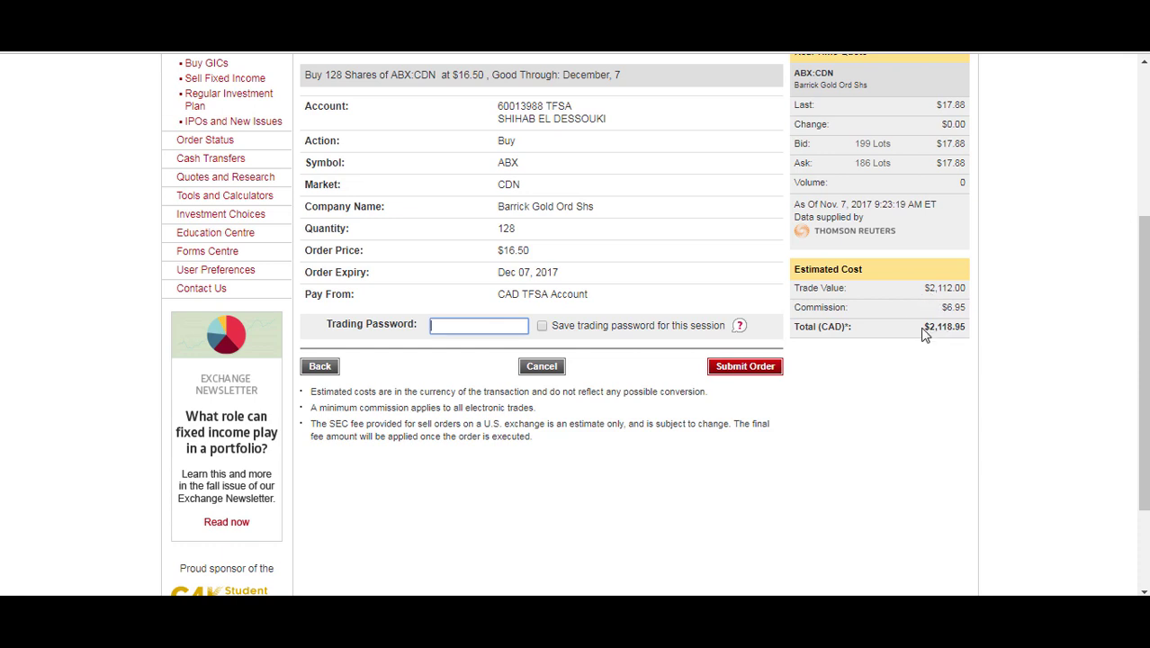
{"action": "left_click_drag", "start_coordinate": [920, 327], "coordinate": [967, 334]}
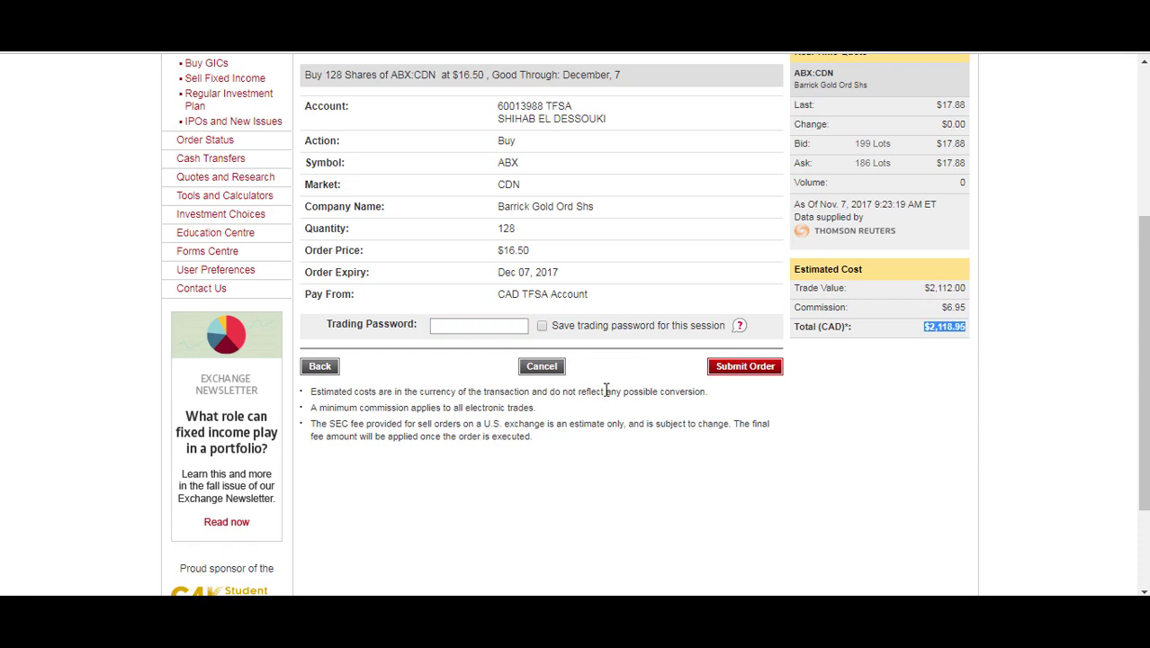
{"action": "left_click", "coordinate": [459, 327]}
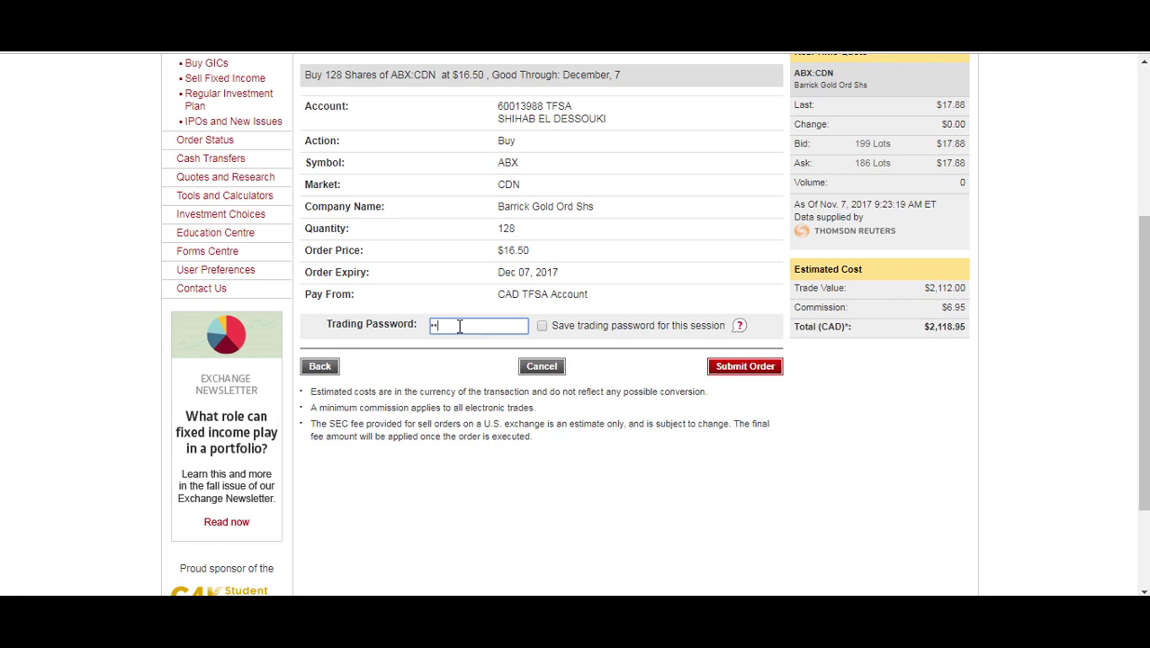
{"action": "left_click", "coordinate": [752, 371]}
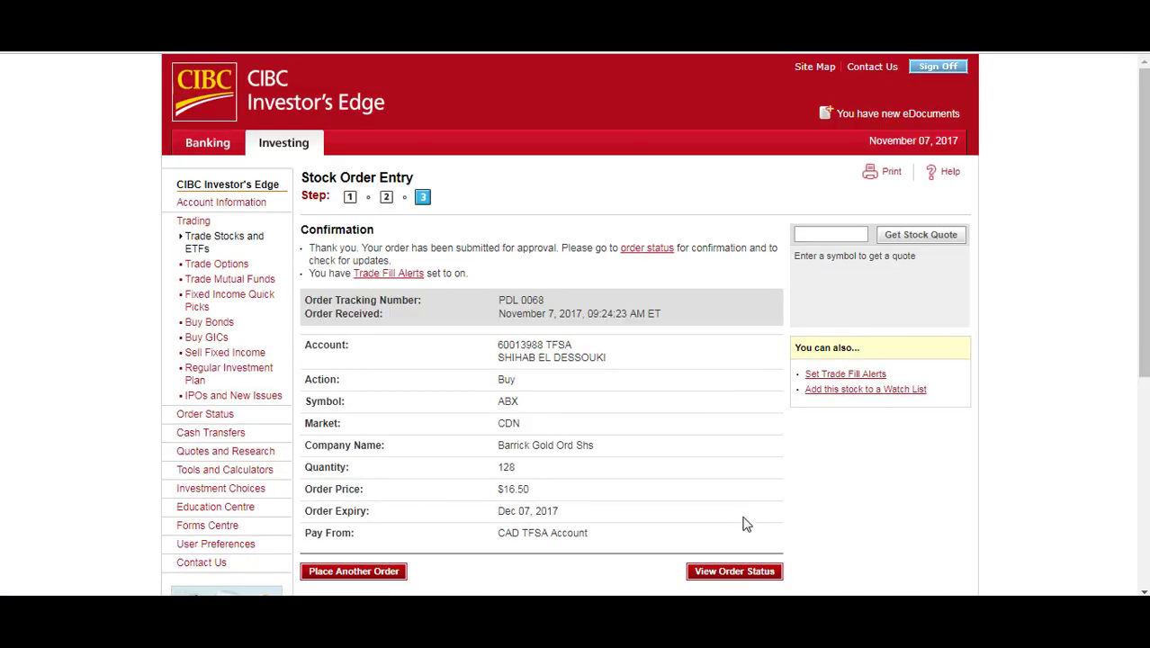
- View the order status list, then open Verizon (VZ) from Google Finance's recent quotes
{"action": "left_click", "coordinate": [734, 571]}
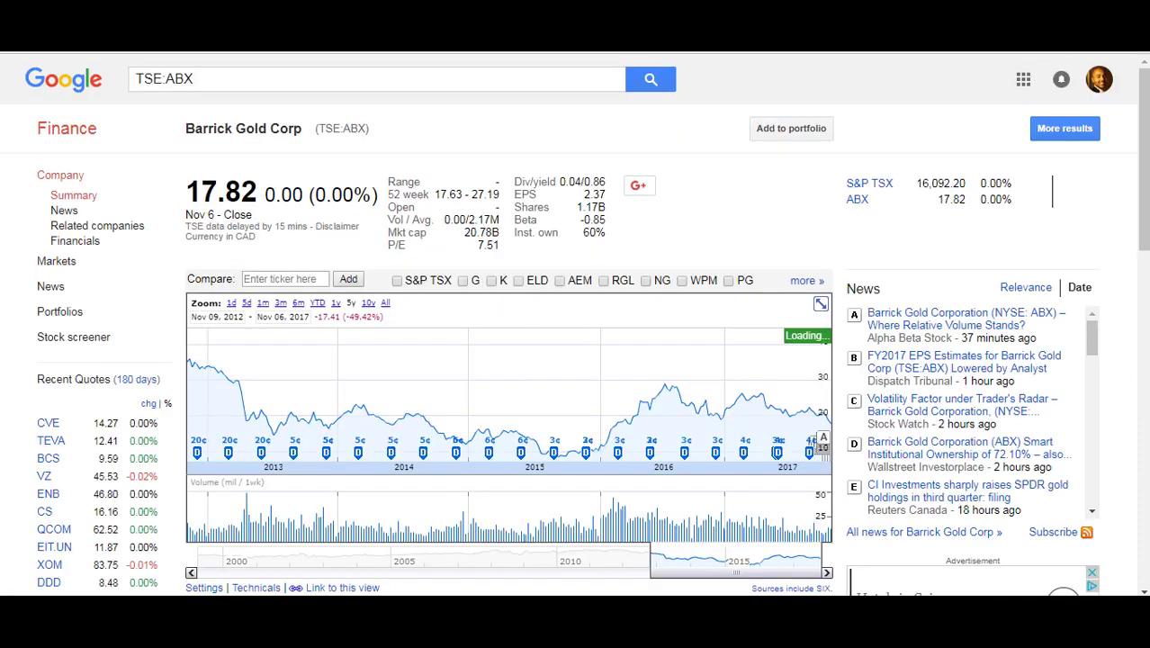
{"action": "scroll", "coordinate": [373, 288], "scroll_direction": "down", "scroll_amount": 3}
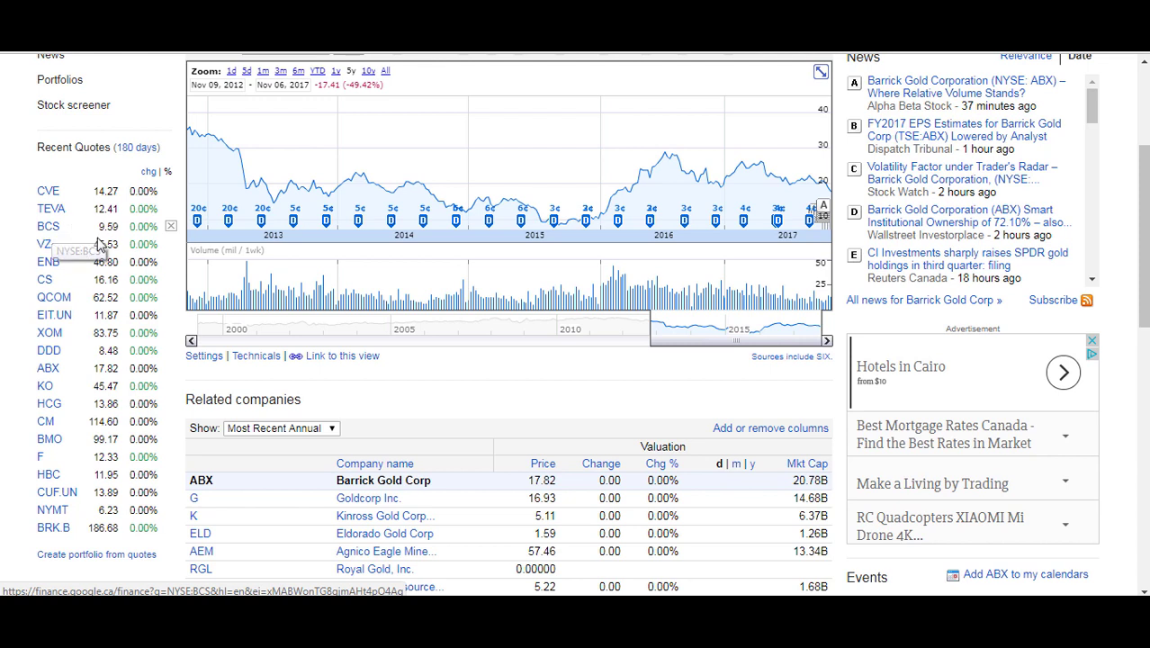
{"action": "left_click", "coordinate": [44, 251]}
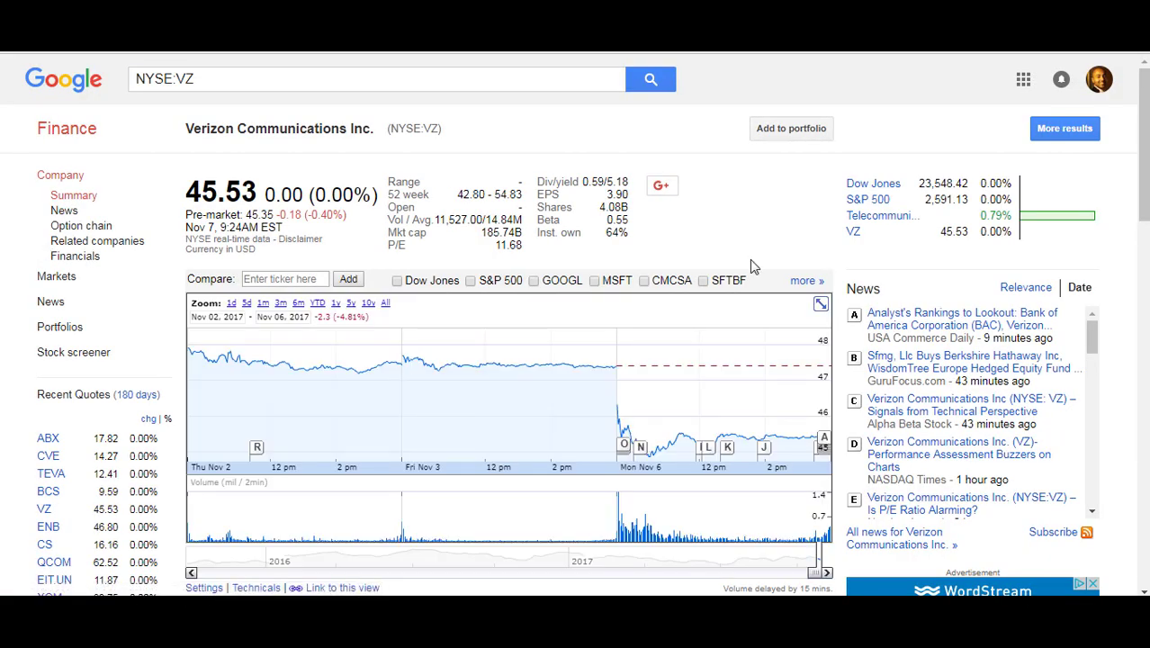
{"action": "scroll", "coordinate": [25, 335], "scroll_direction": "down", "scroll_amount": 4}
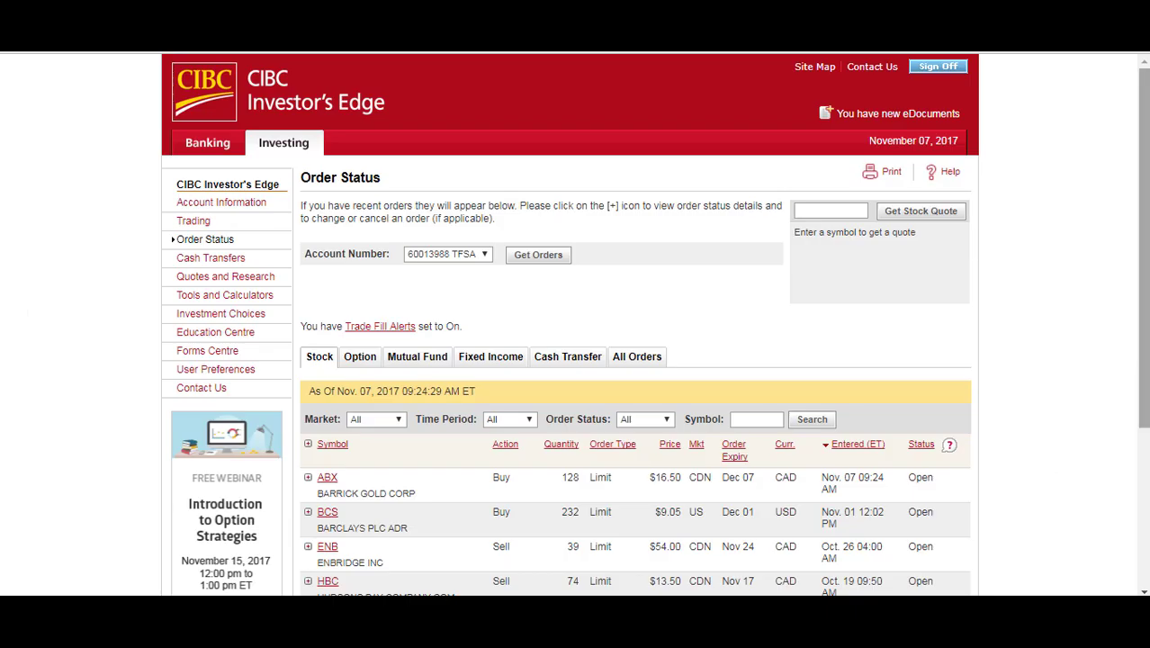
- Check the new ABX order and the BCS order's 9.05 price in Order Status
{"action": "scroll", "coordinate": [933, 335], "scroll_direction": "down", "scroll_amount": 3}
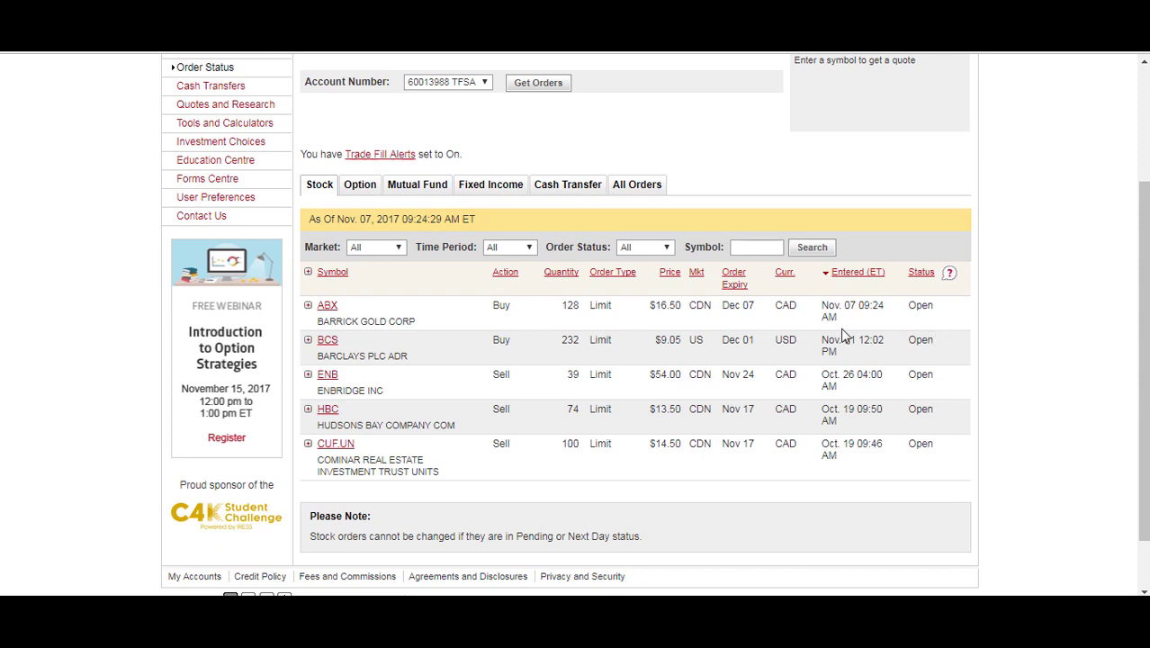
{"action": "left_click_drag", "start_coordinate": [492, 306], "coordinate": [680, 305]}
{"action": "left_click", "coordinate": [655, 326]}
{"action": "left_click_drag", "start_coordinate": [661, 340], "coordinate": [683, 343]}
- Sign off from the CIBC Investor's Edge brokerage account
{"action": "key", "text": "ctrl+Tab"}
{"action": "scroll", "coordinate": [576, 359], "scroll_direction": "up", "scroll_amount": 2}
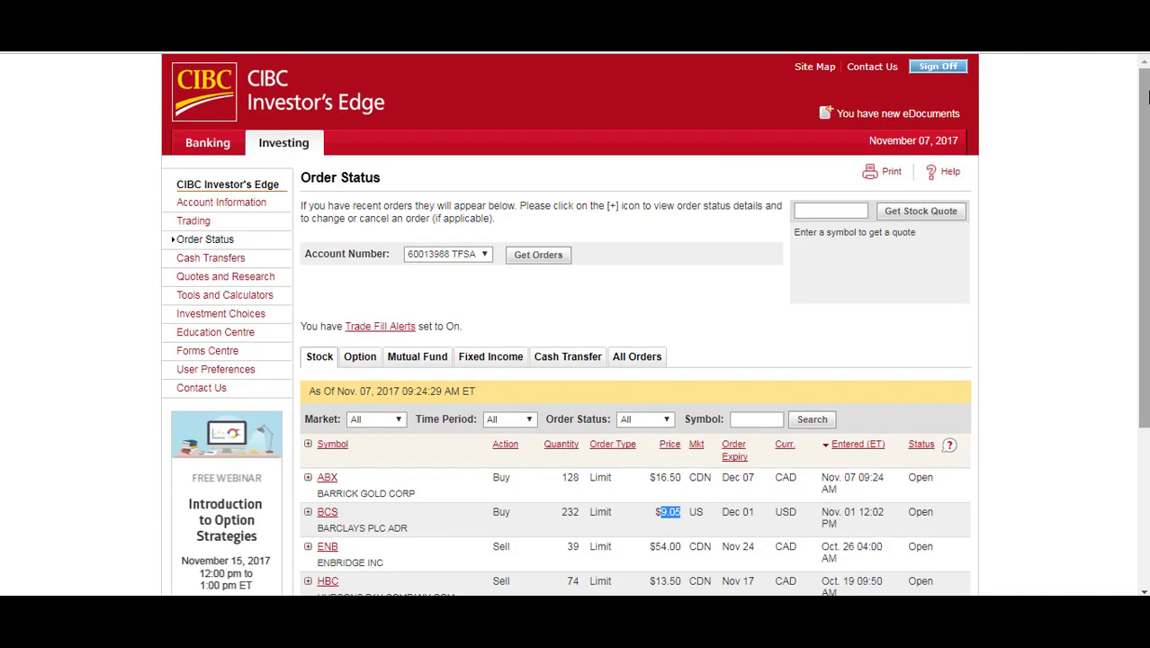
{"action": "left_click", "coordinate": [936, 69]}
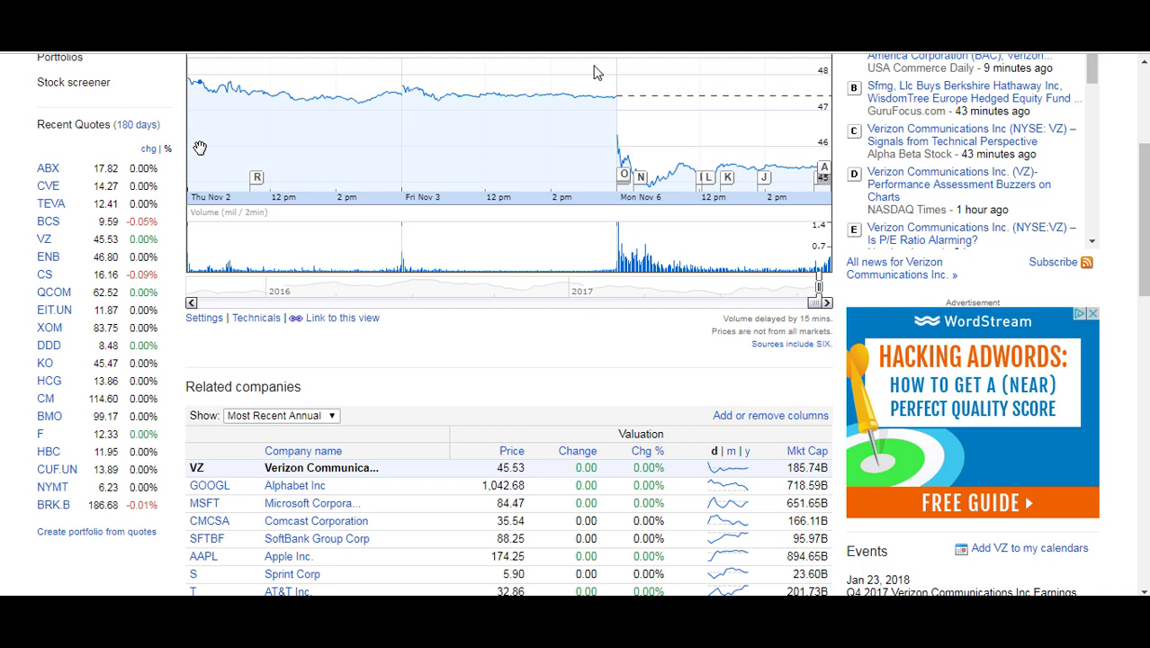